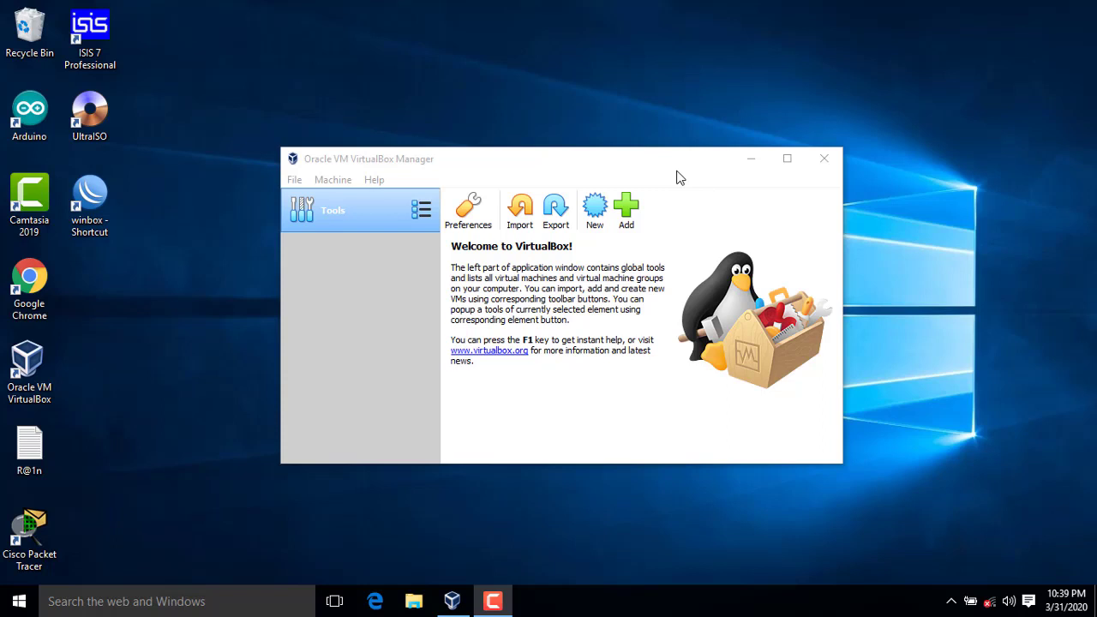
Step: Bring the VirtualBox Manager window forward and launch File Explorer from the taskbar
drag(676, 174, 675, 170)
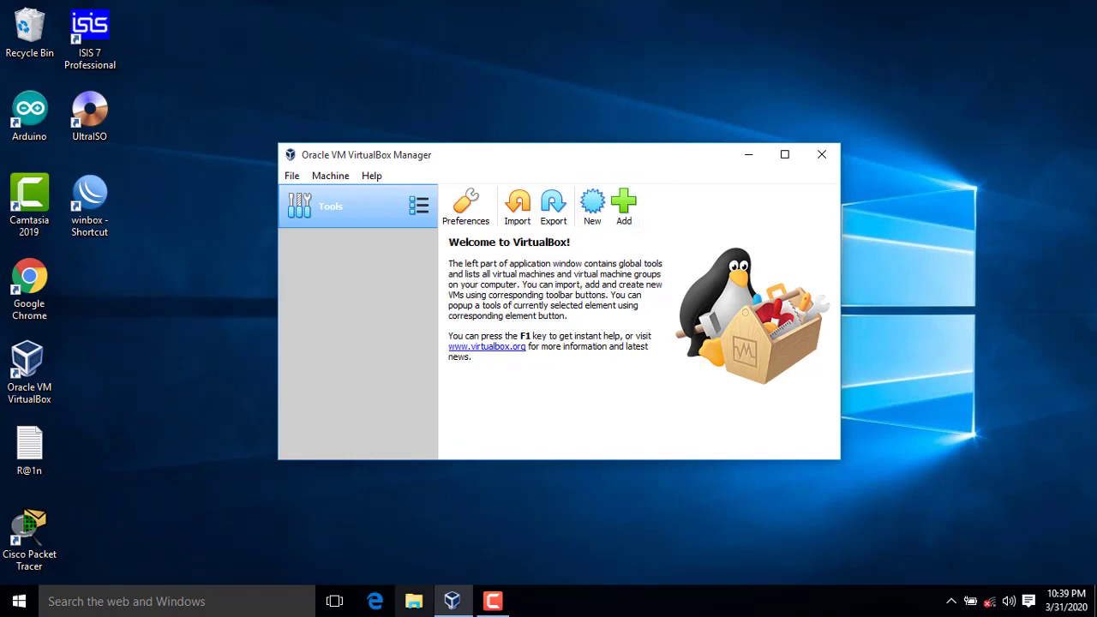
click(414, 601)
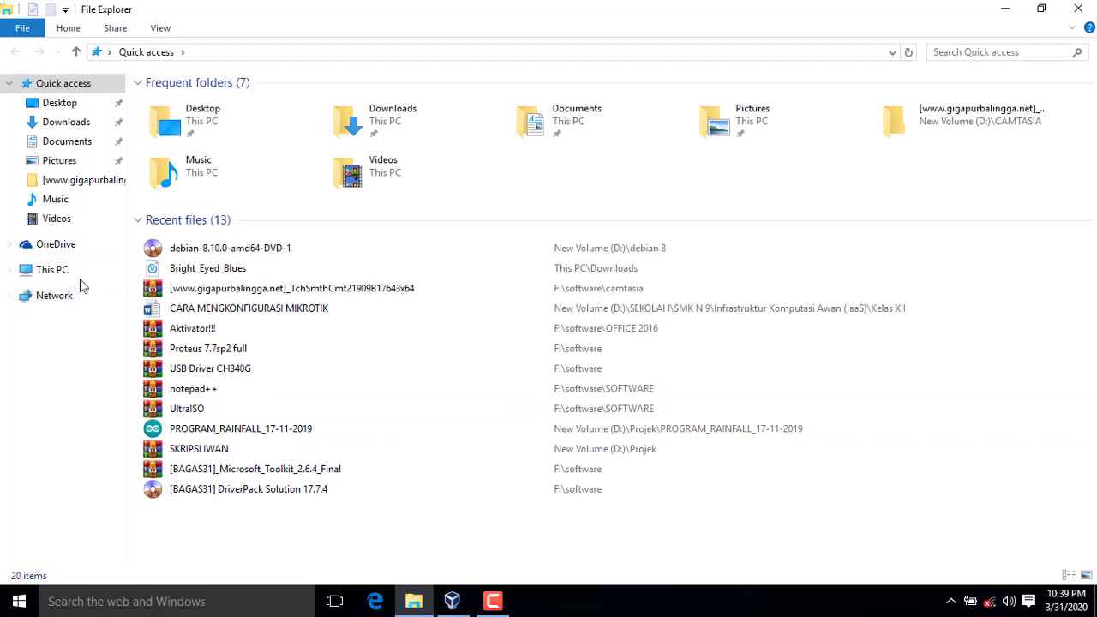
Step: Find the debian-8.10.0-amd64 DVD images in D:\debian 8, then minimize Explorer
click(60, 272)
double_click(485, 217)
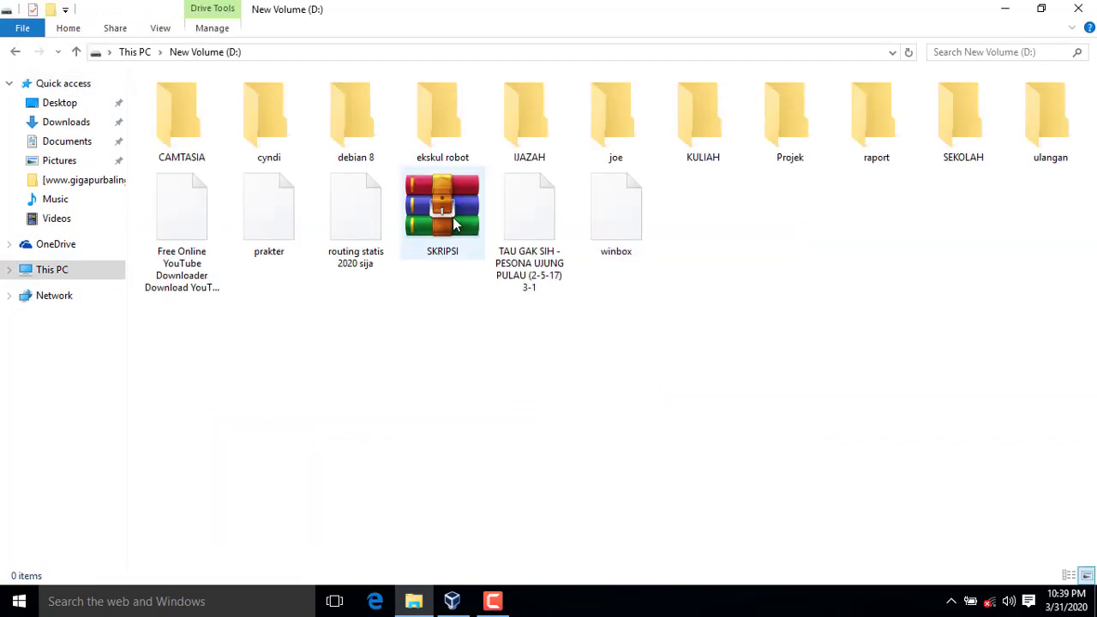
double_click(322, 142)
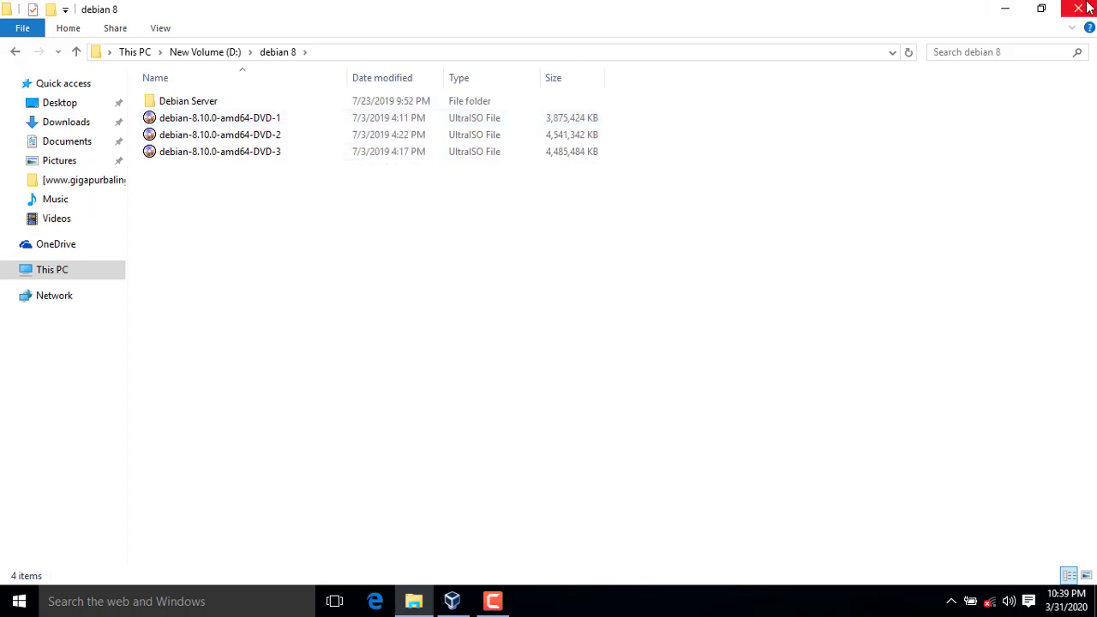
click(1008, 10)
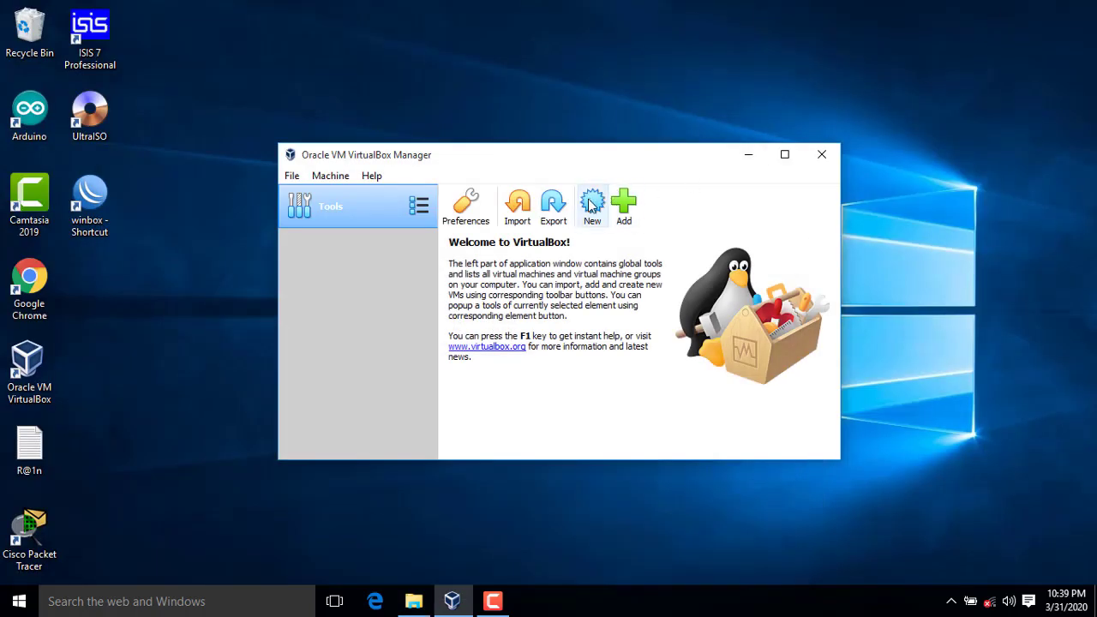
Step: Define a new machine named debian-smk with type Linux and version Debian (64-bit)
click(590, 206)
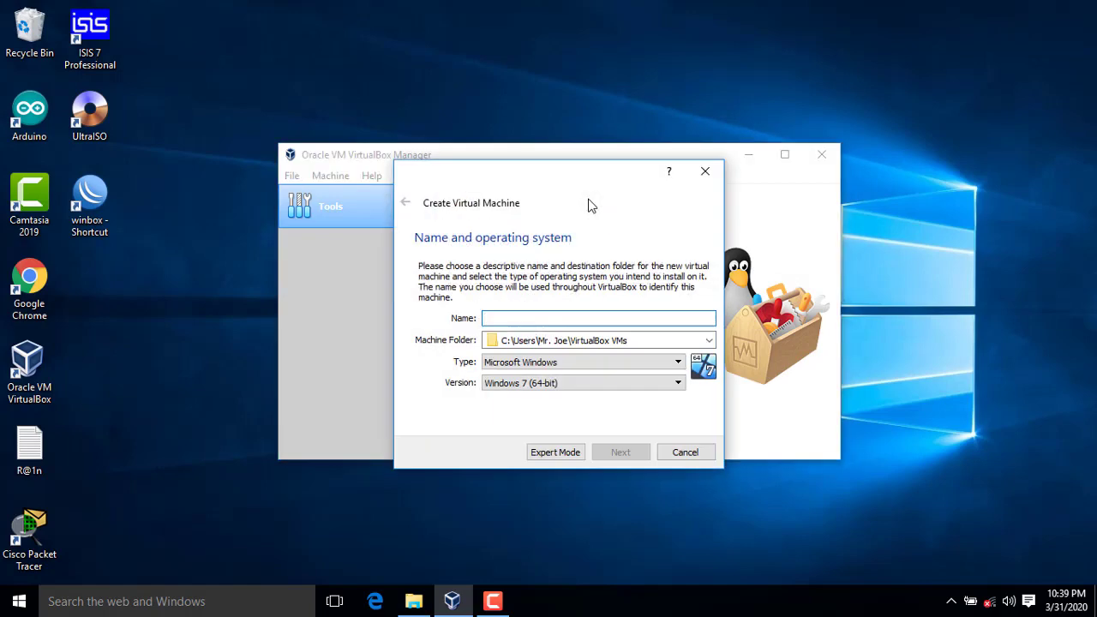
drag(576, 179, 533, 174)
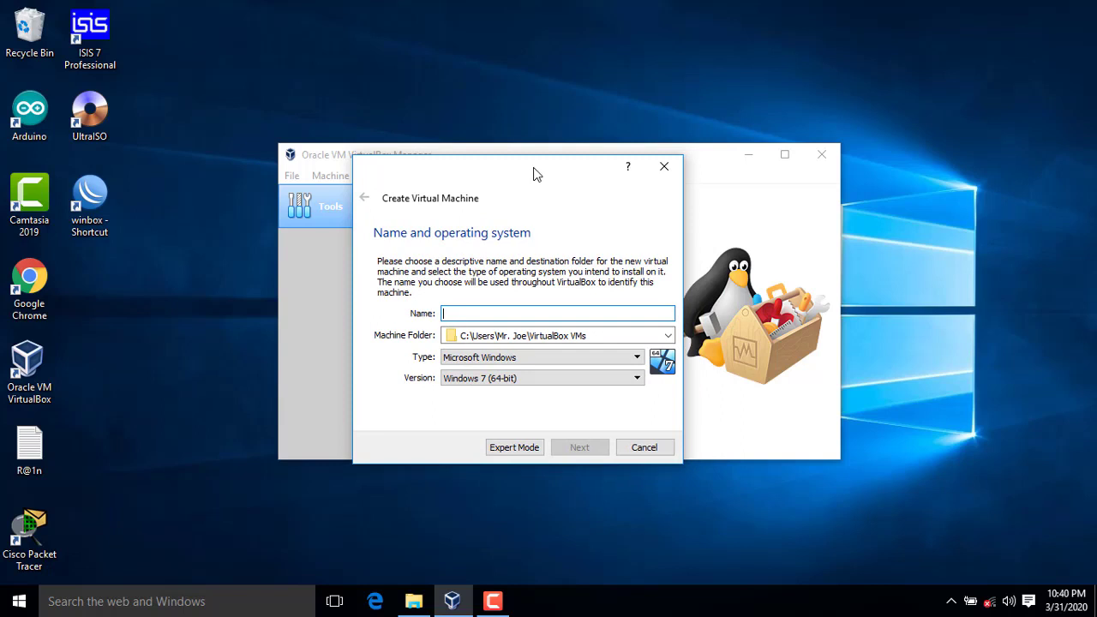
text(debian-)
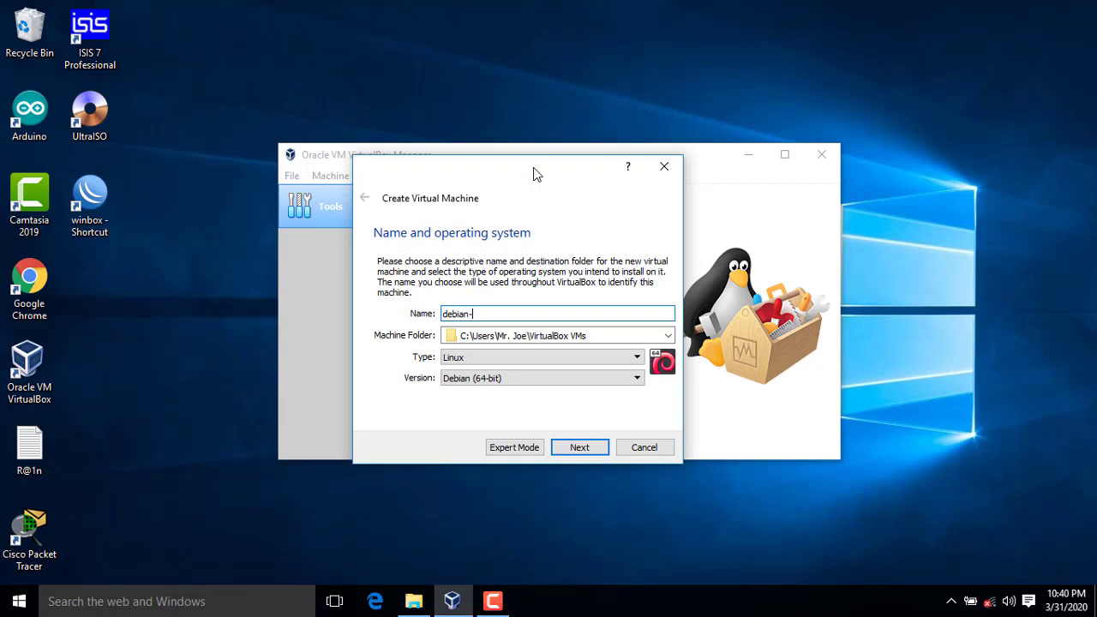
text(smk)
click(581, 361)
click(583, 361)
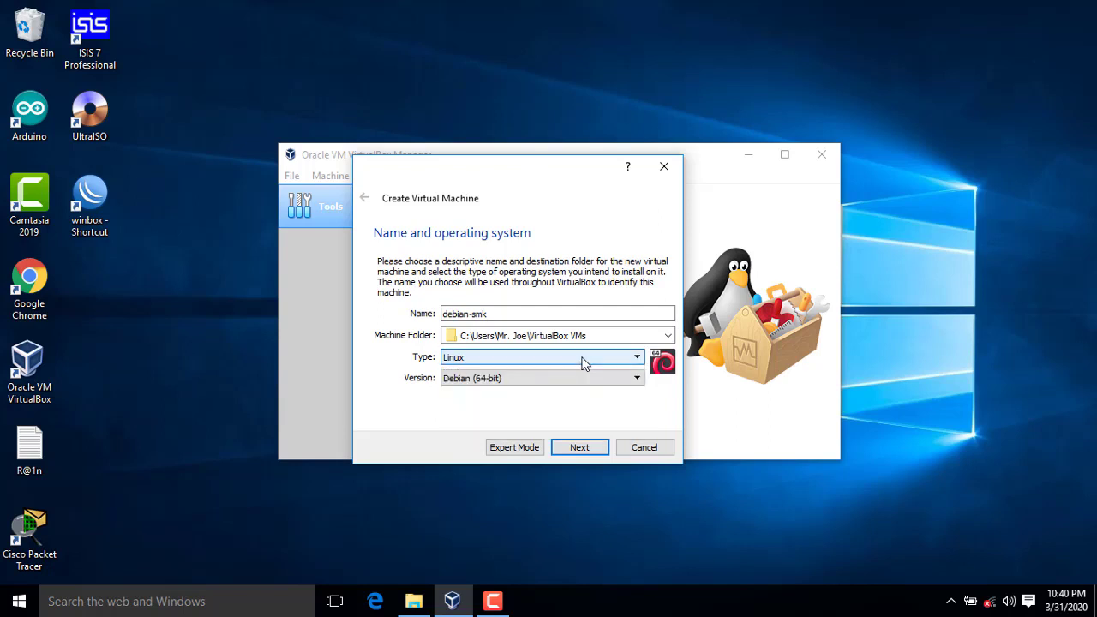
click(575, 382)
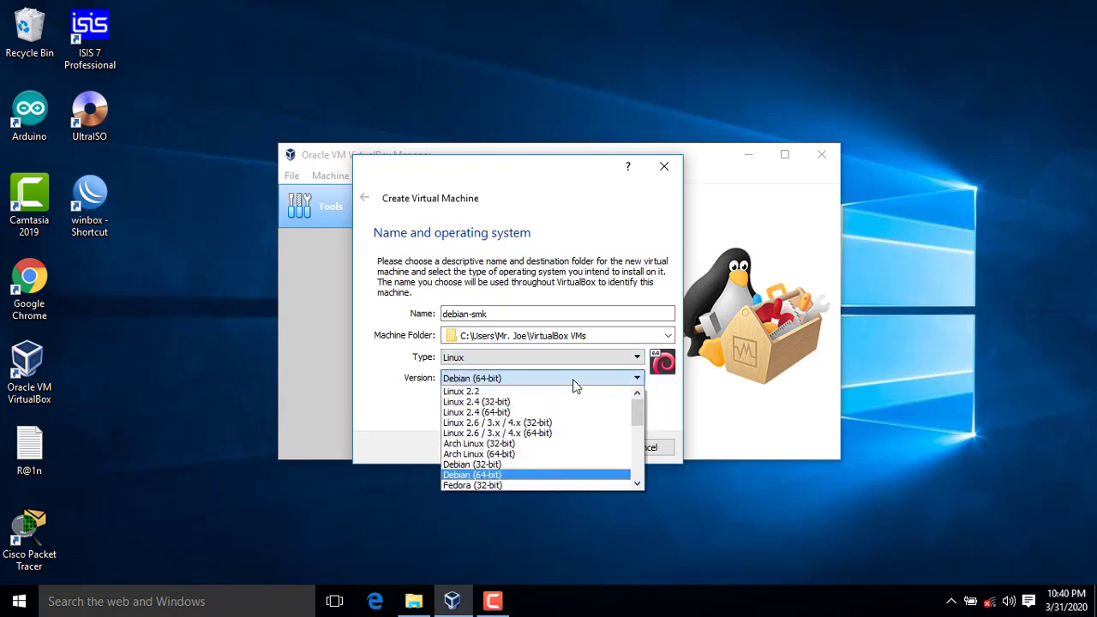
click(521, 476)
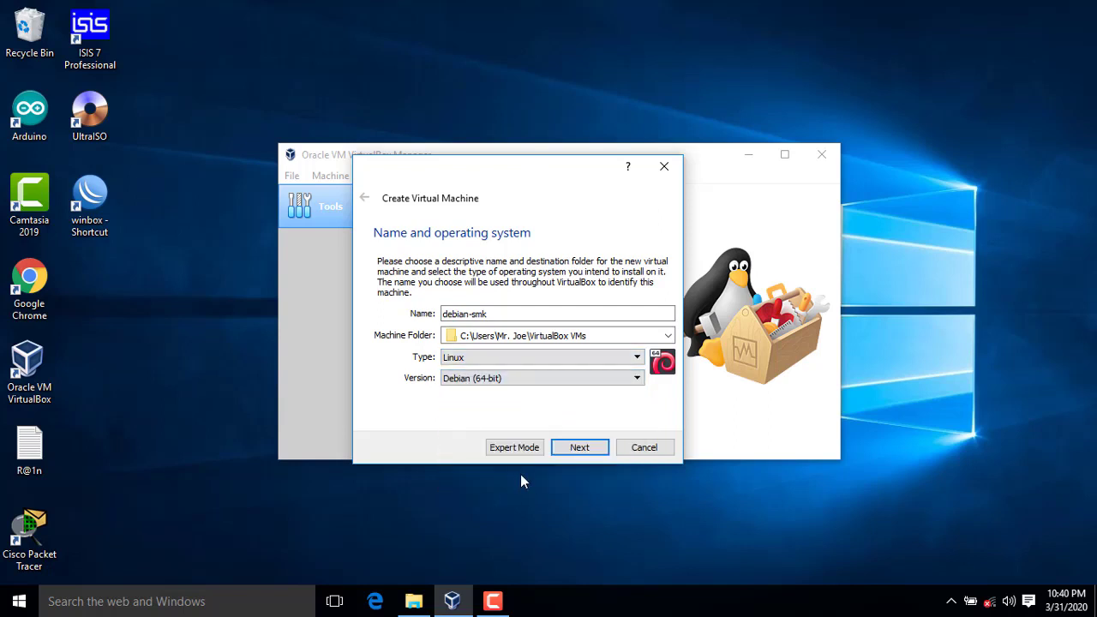
click(573, 452)
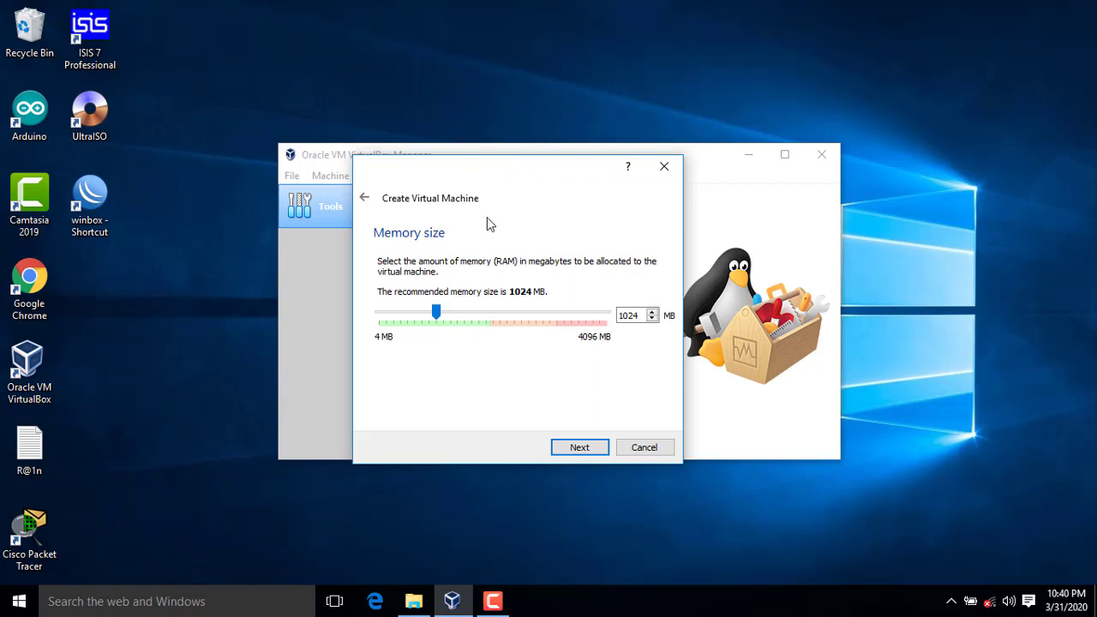
Step: Keep the machine's memory at the recommended 1024 MB and continue to the hard disk step
drag(438, 319, 406, 317)
click(432, 317)
click(441, 314)
click(446, 314)
click(455, 319)
click(583, 450)
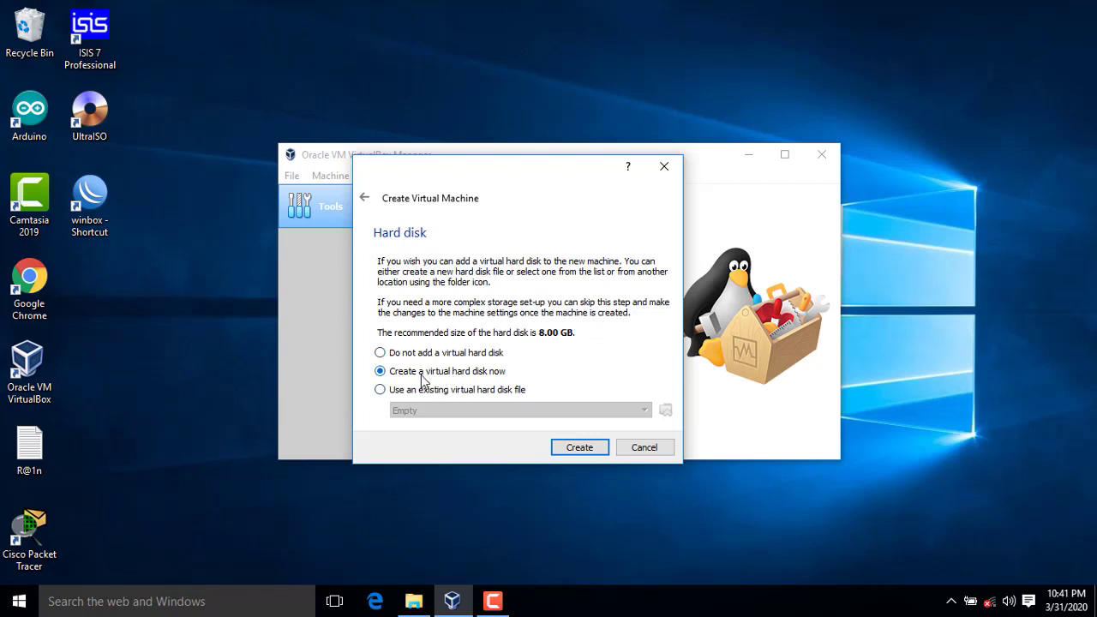
Step: Start a new virtual hard disk as a dynamically allocated VDI
click(582, 449)
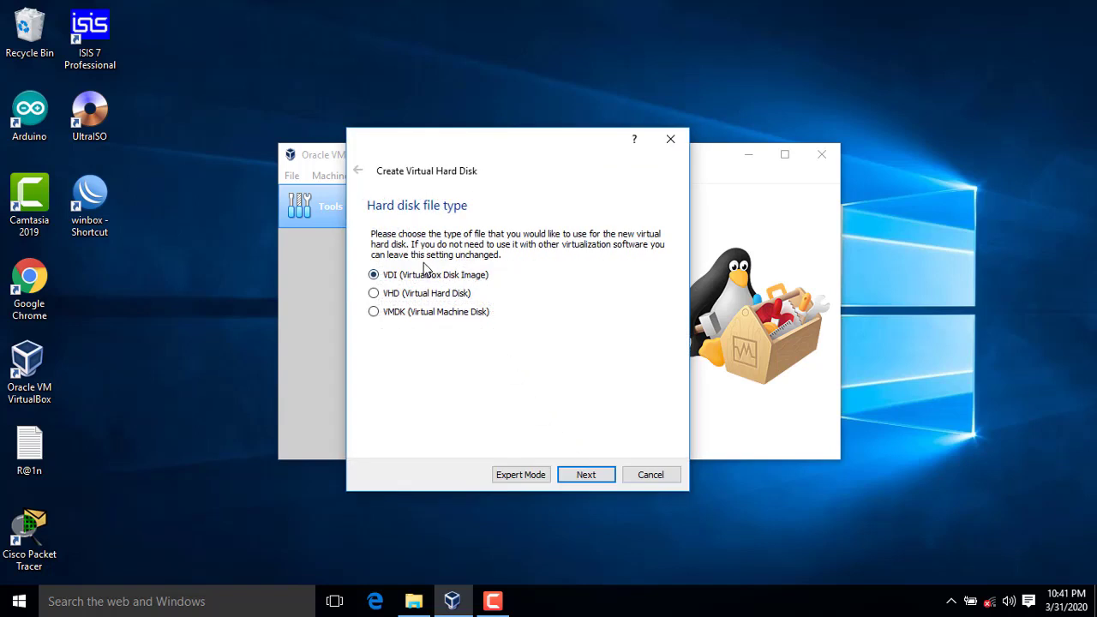
click(584, 478)
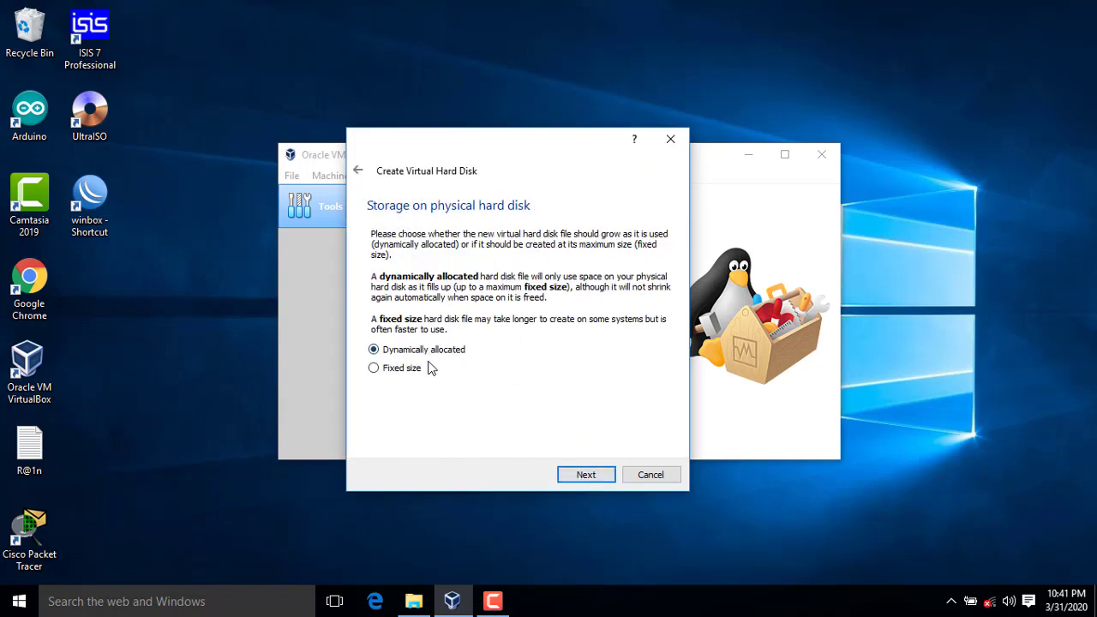
click(595, 478)
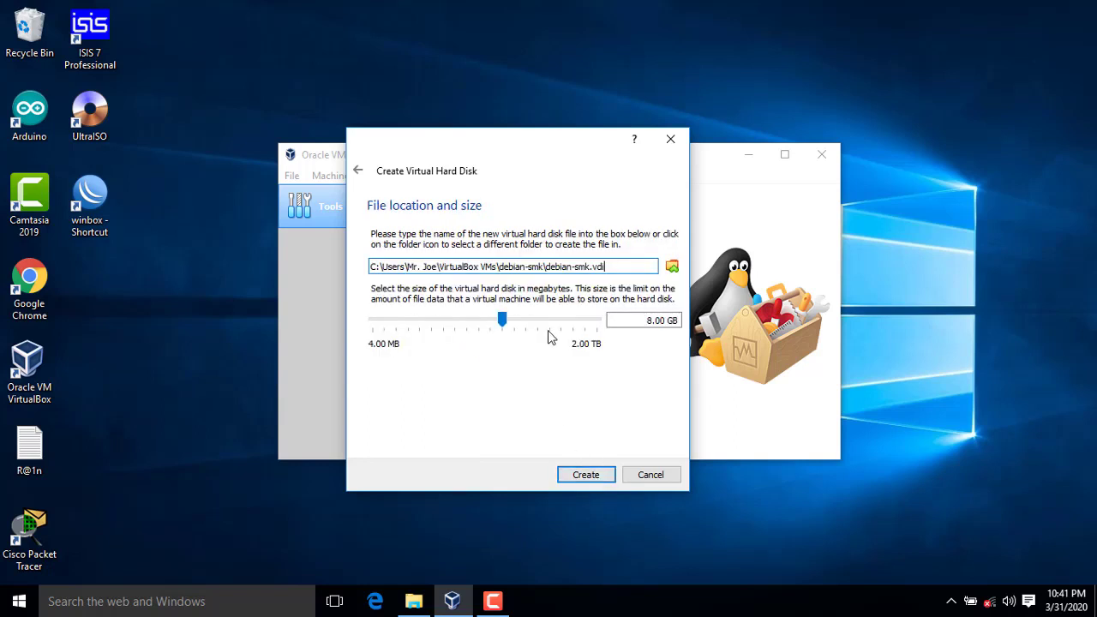
Step: Keep the disk size at 8.00 GB and create the debian-smk disk and machine
drag(644, 321, 676, 320)
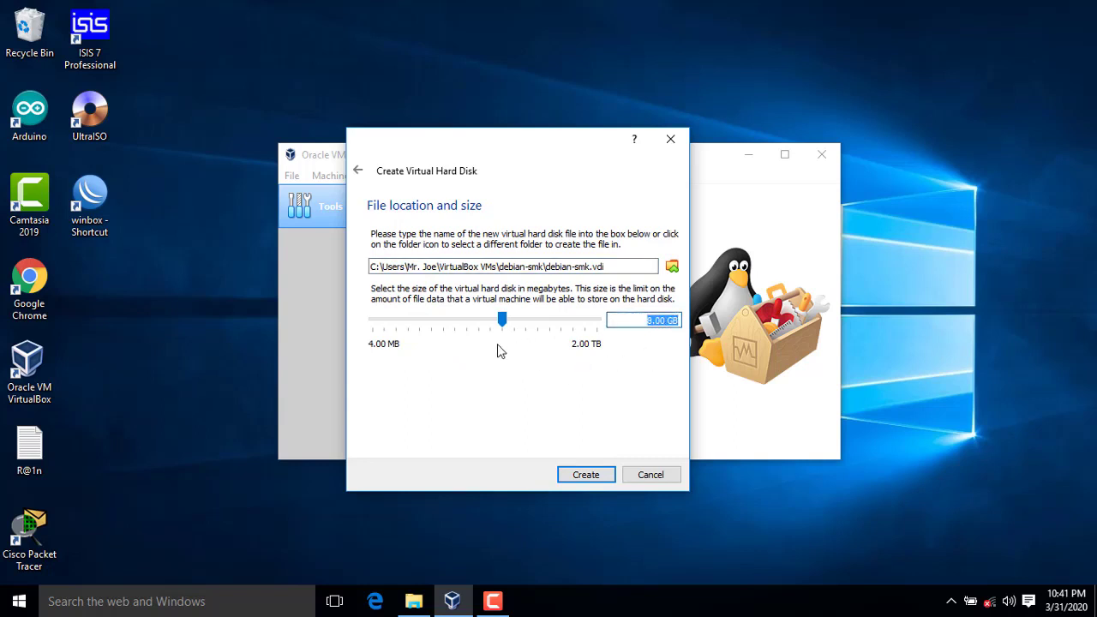
click(647, 320)
click(579, 322)
click(580, 322)
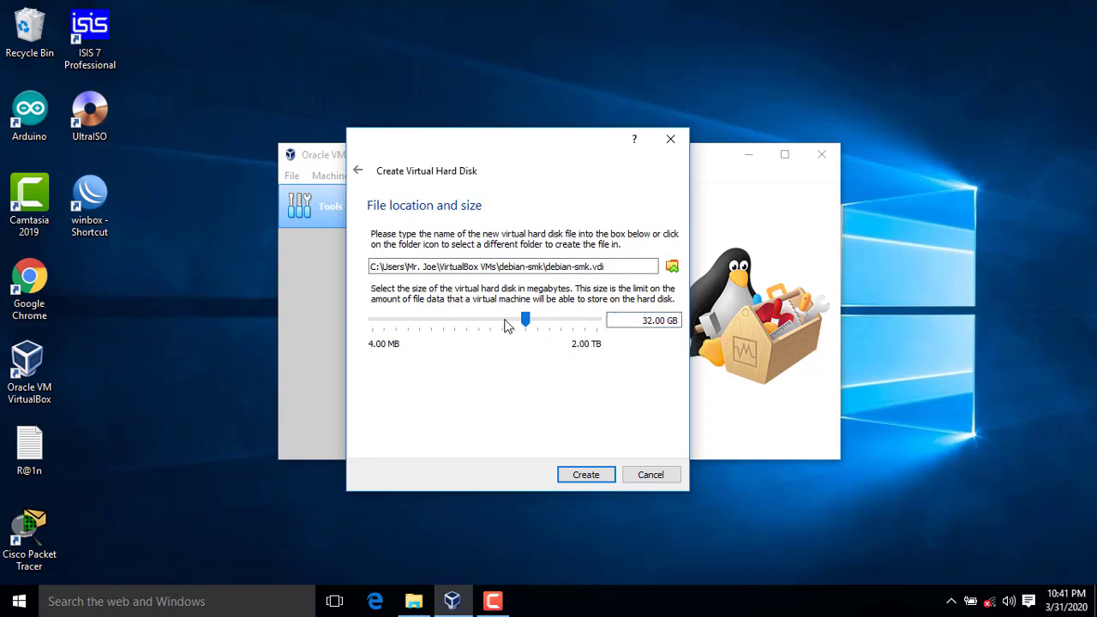
click(506, 324)
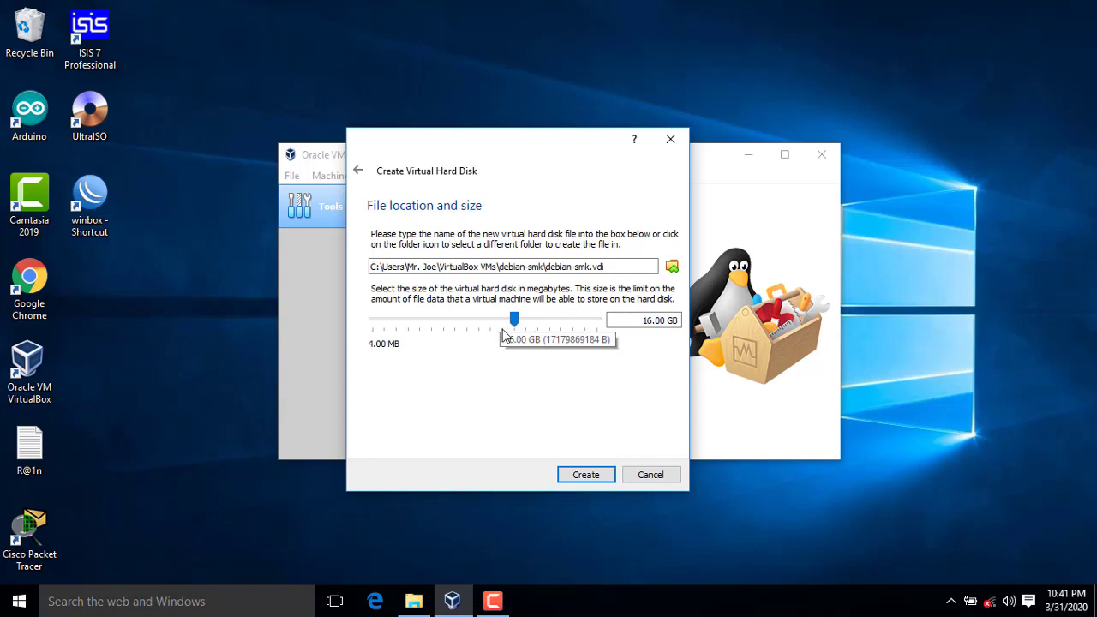
click(501, 329)
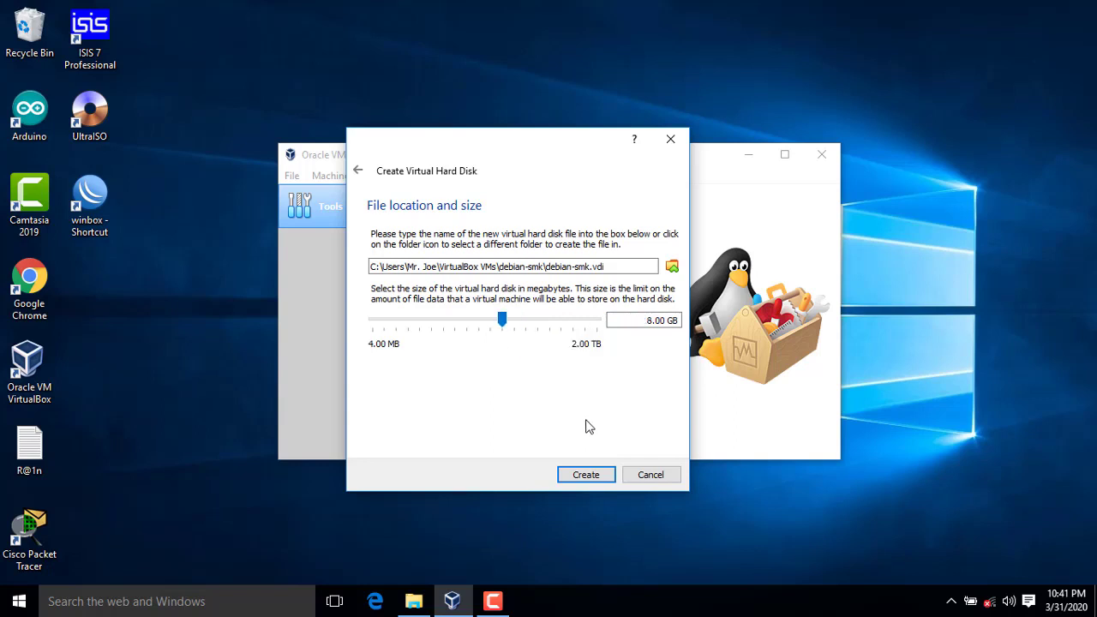
click(587, 475)
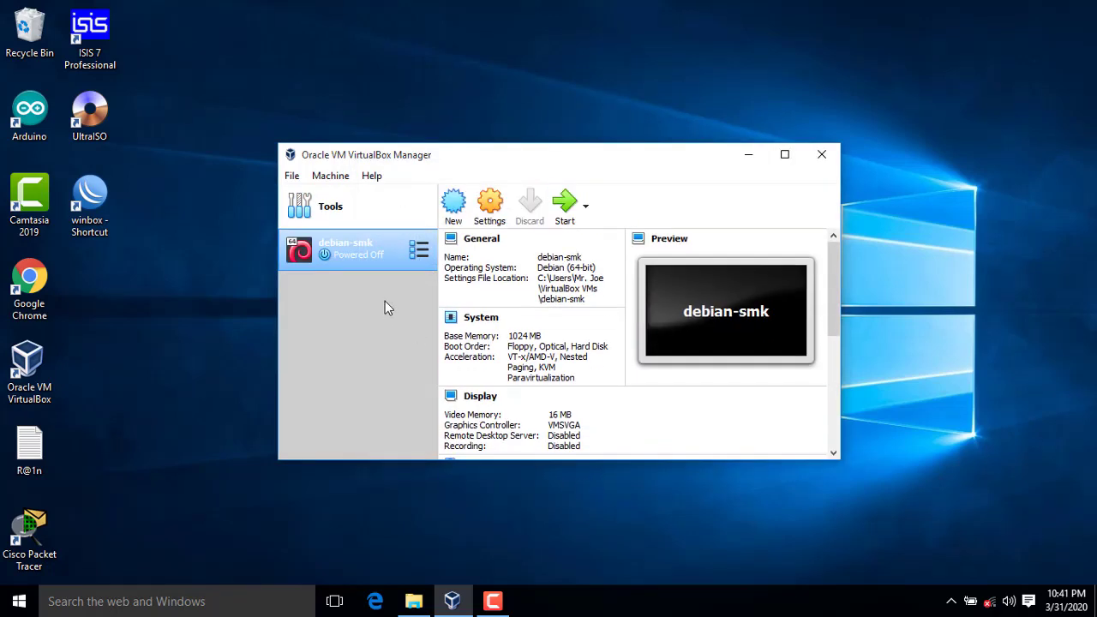
Step: In debian-smk's Storage settings, pick debian-8.10.0-amd64-DVD-1 for the empty optical drive
right_click(375, 255)
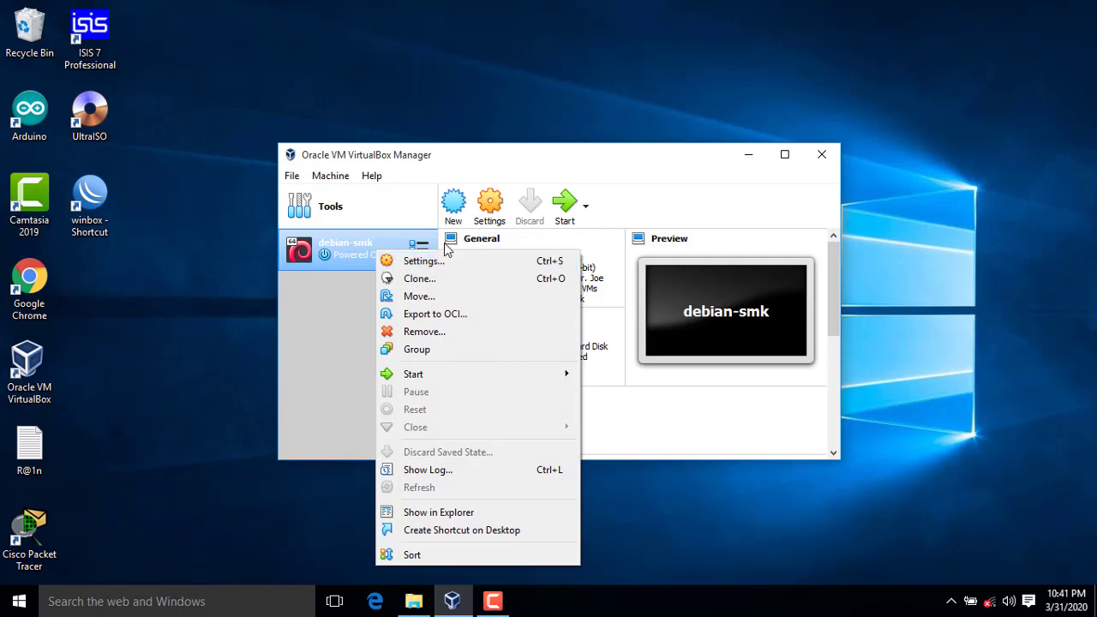
click(429, 260)
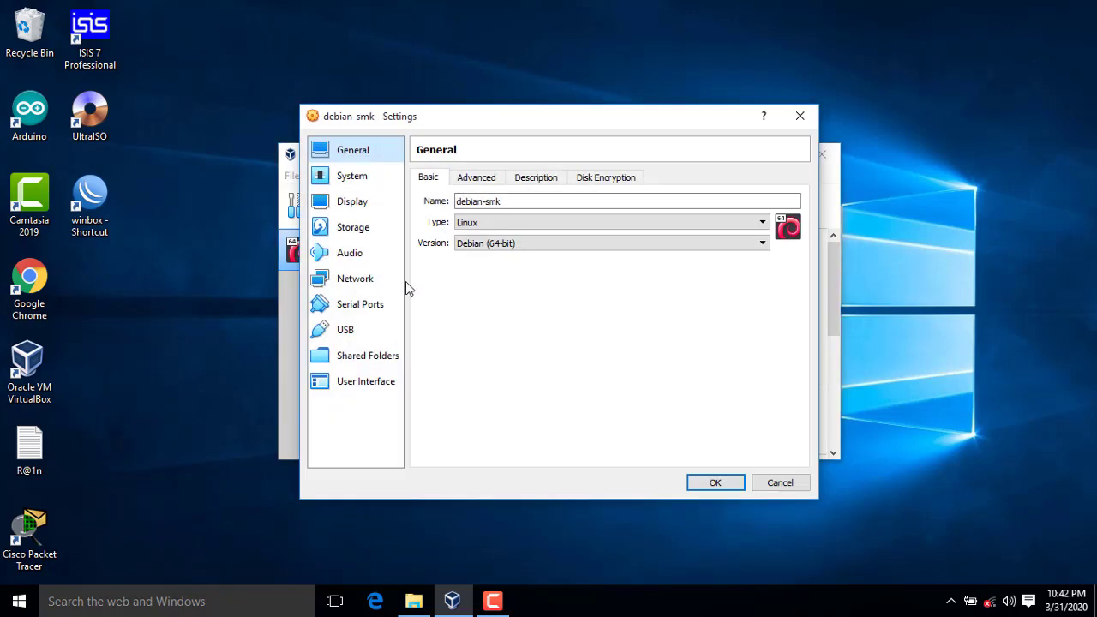
click(358, 231)
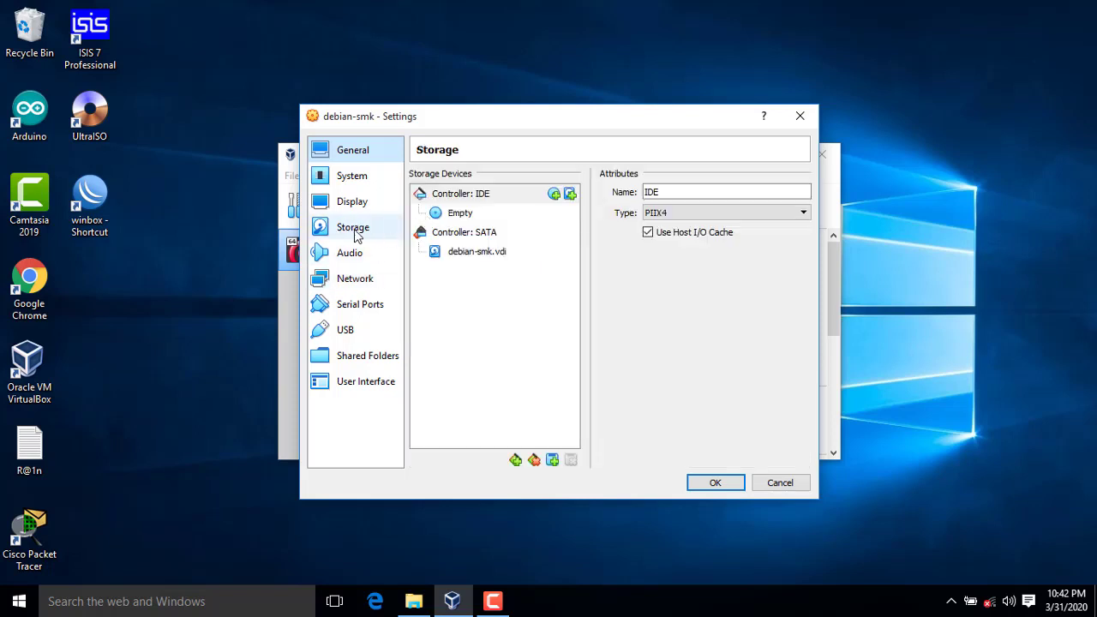
click(458, 219)
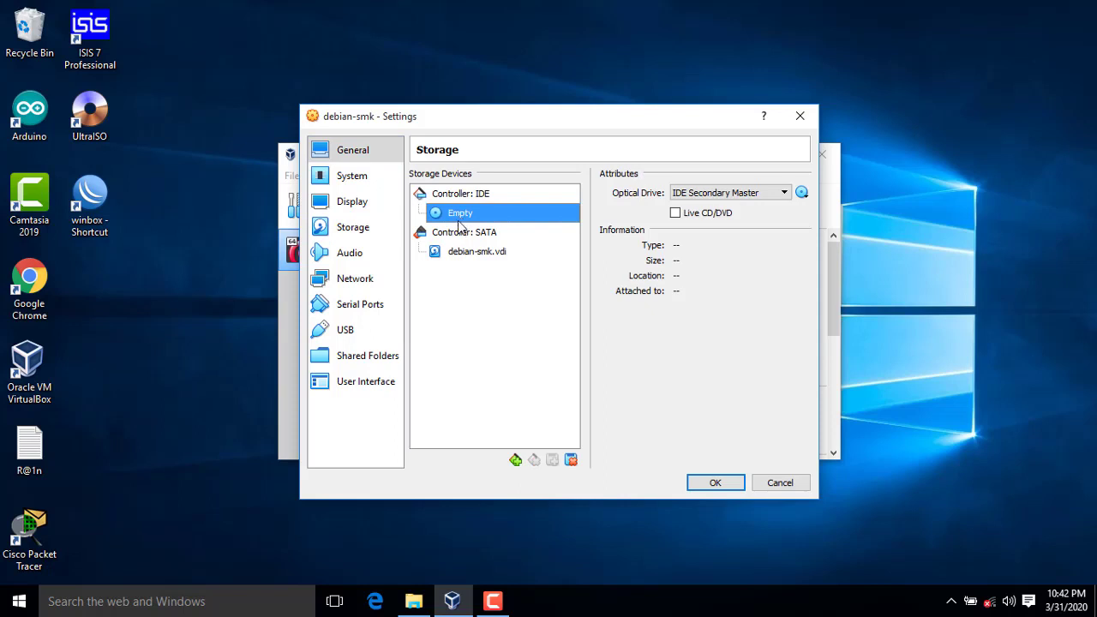
click(803, 194)
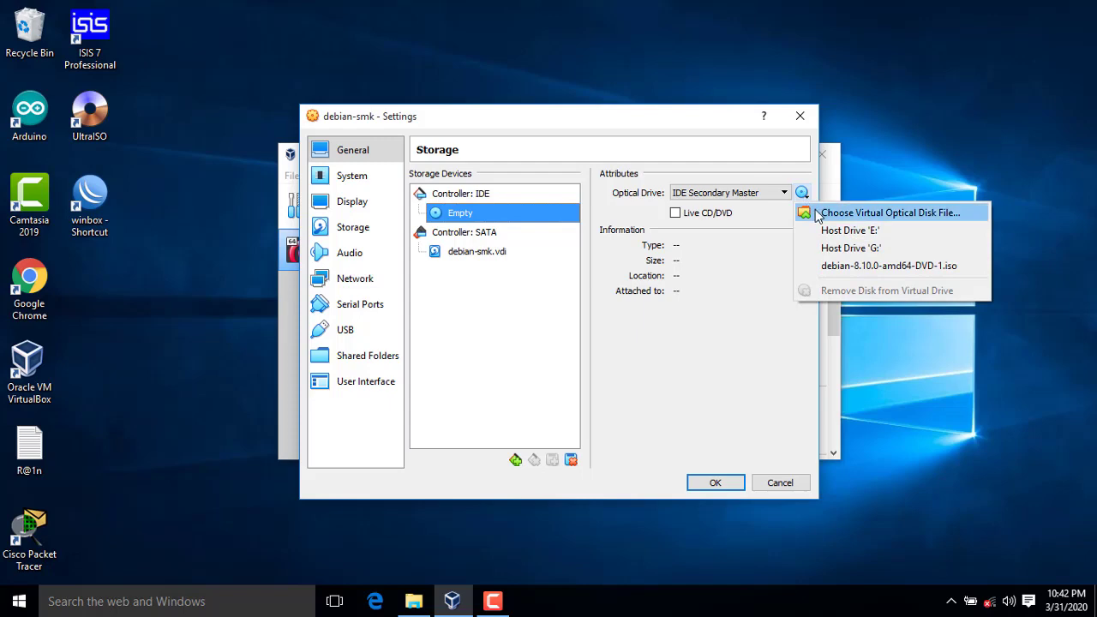
click(844, 214)
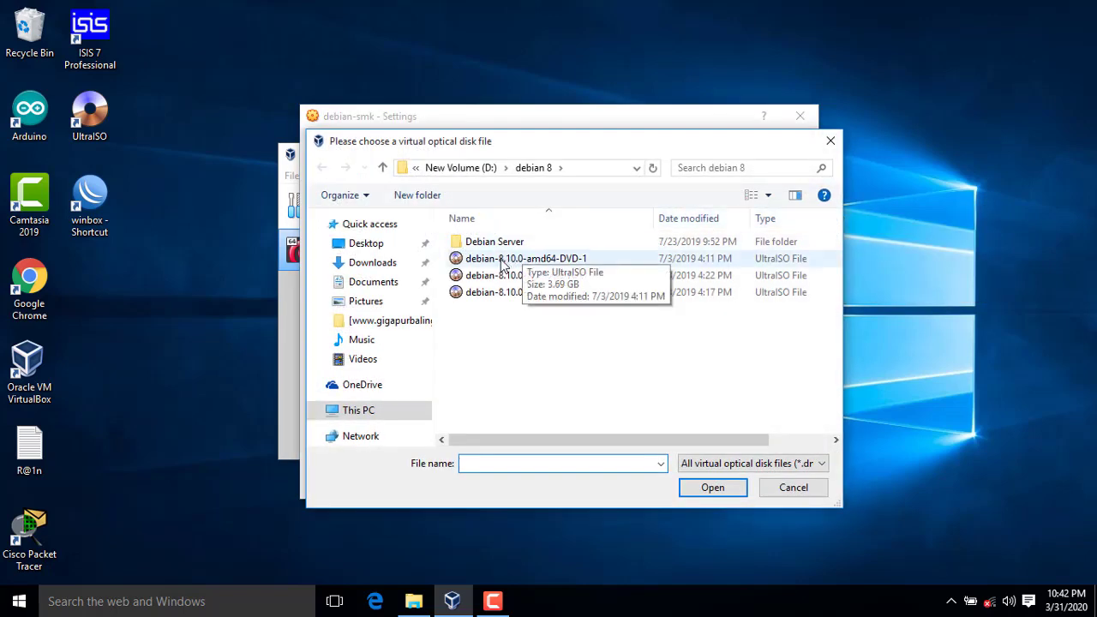
click(502, 259)
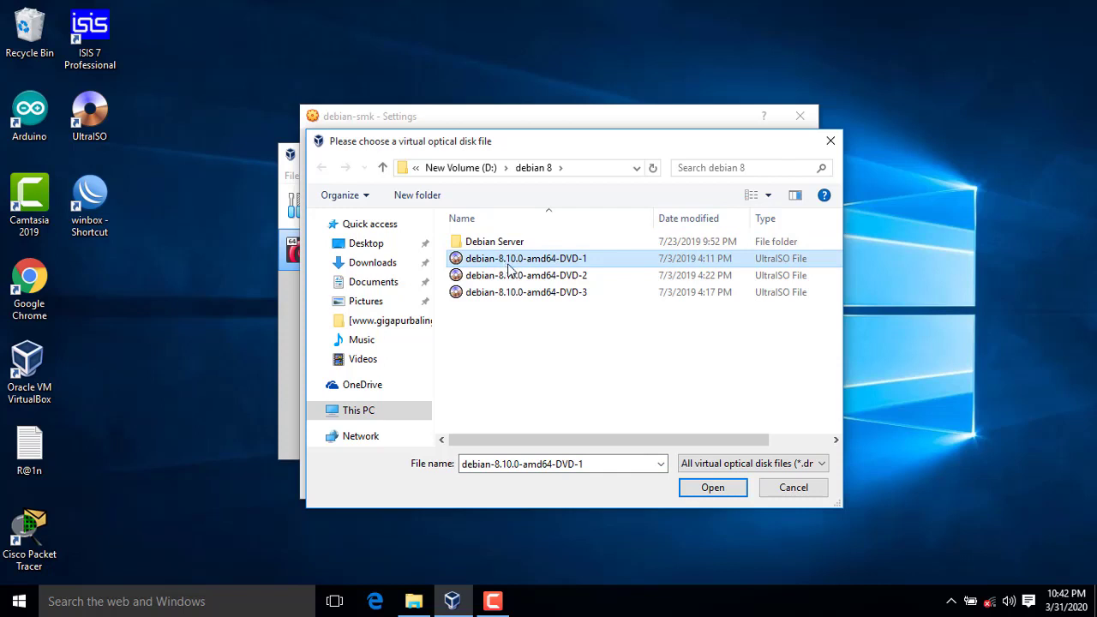
Step: Insert DVD-1, set Adapter 1 to Host-only with Allow All promiscuous mode, and save
click(711, 488)
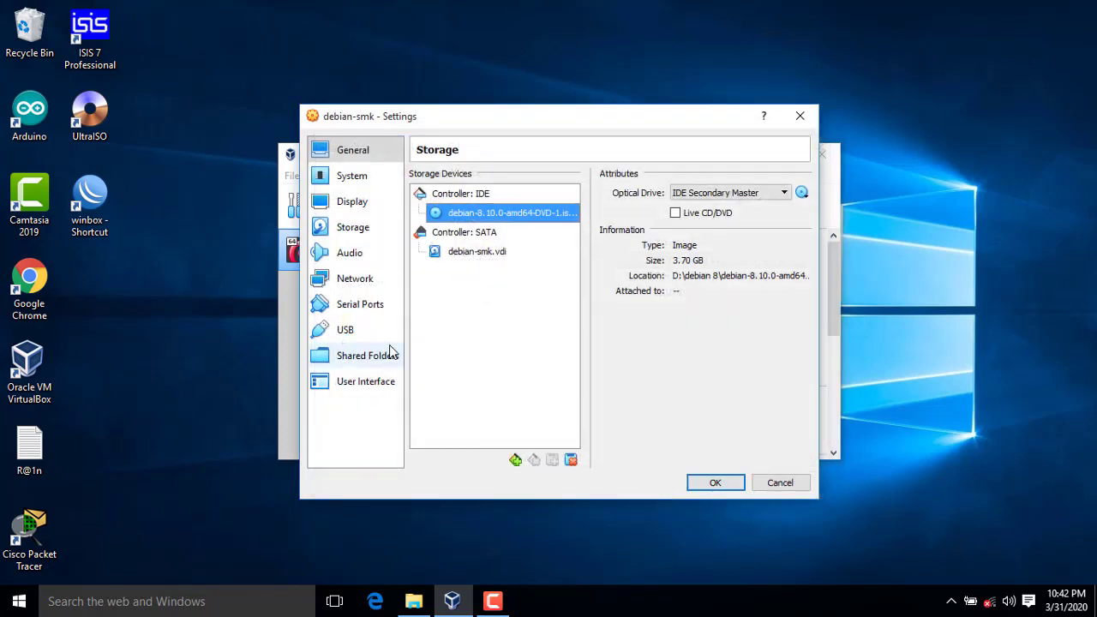
click(345, 280)
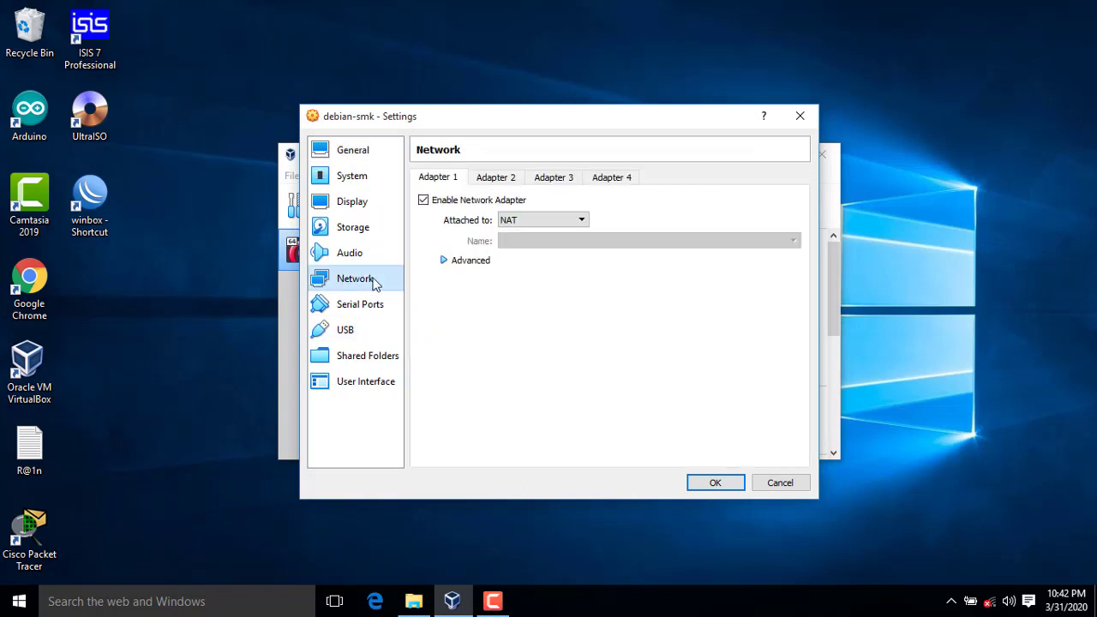
click(537, 221)
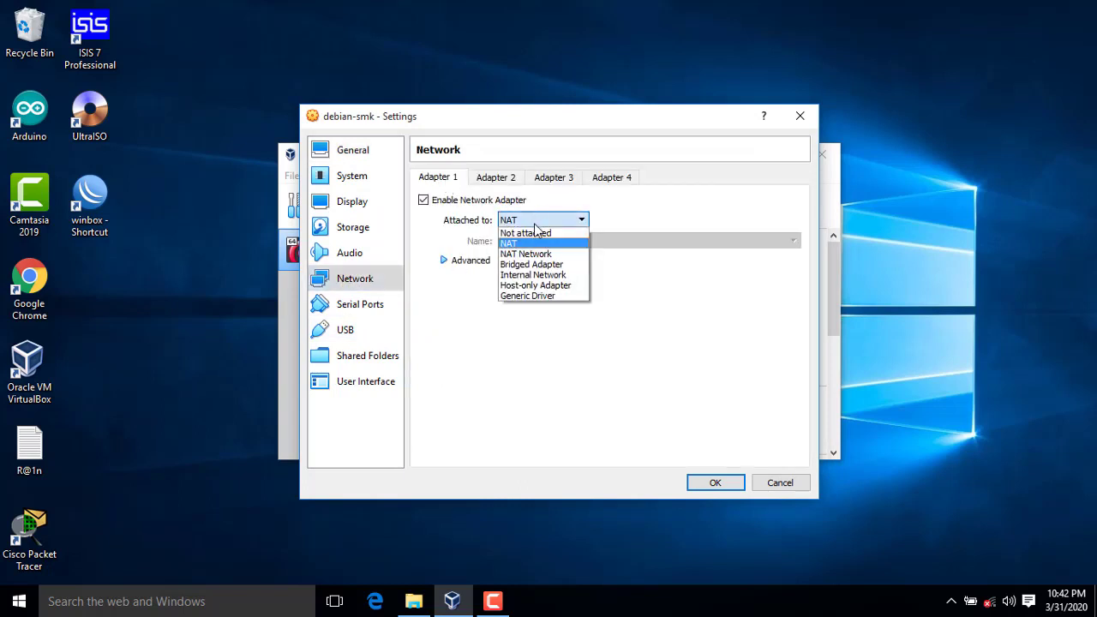
click(544, 285)
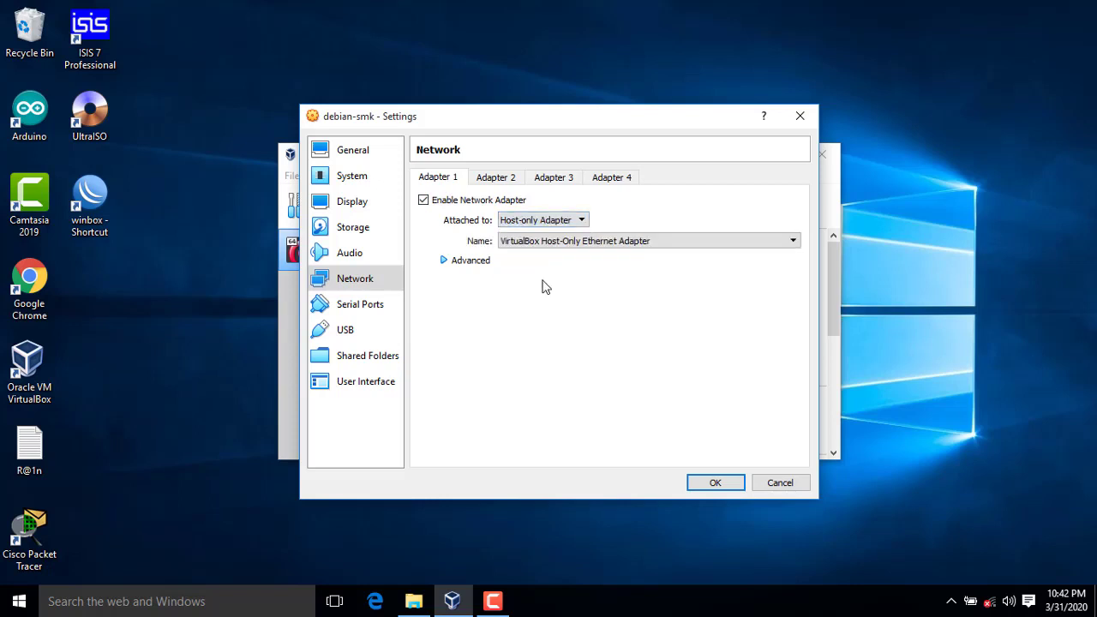
click(459, 262)
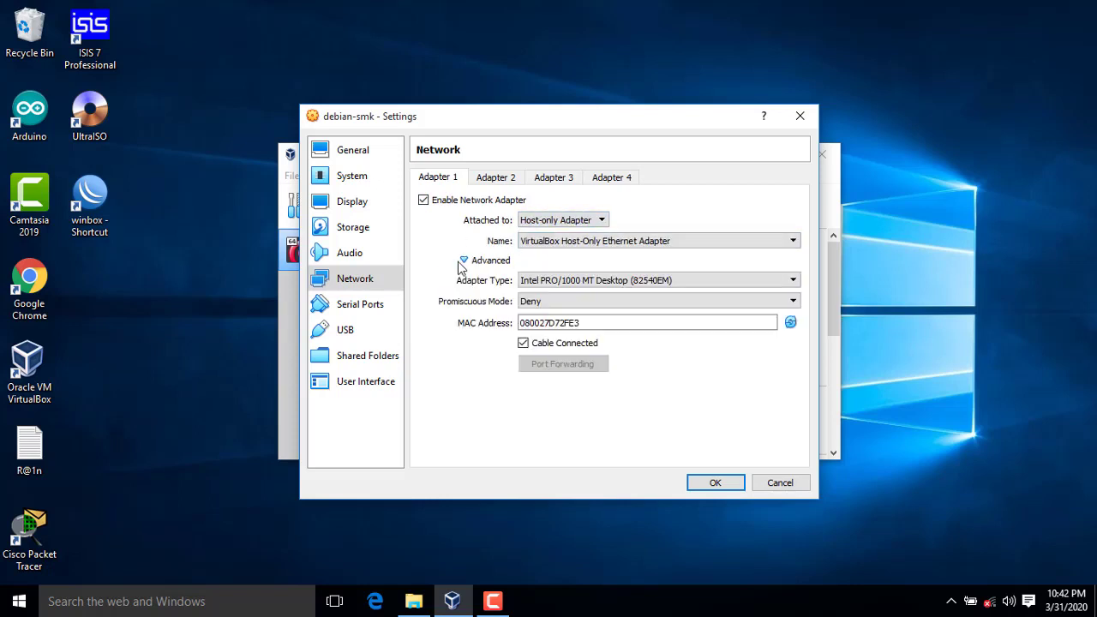
click(545, 303)
click(716, 484)
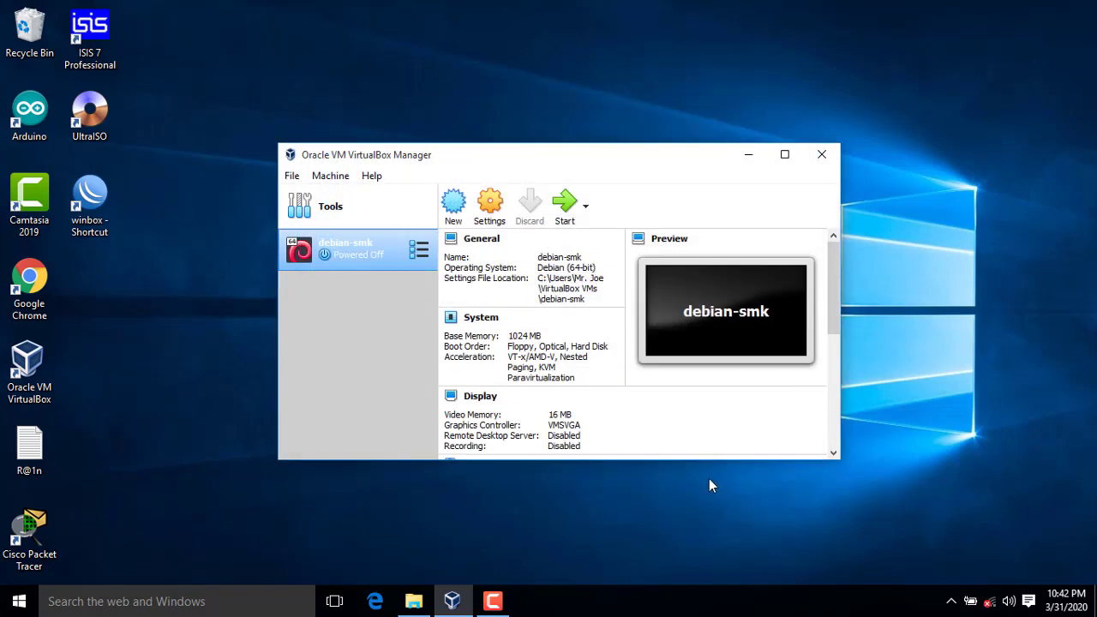
Step: Power on debian-smk so it boots into the Debian installer menu
right_click(368, 261)
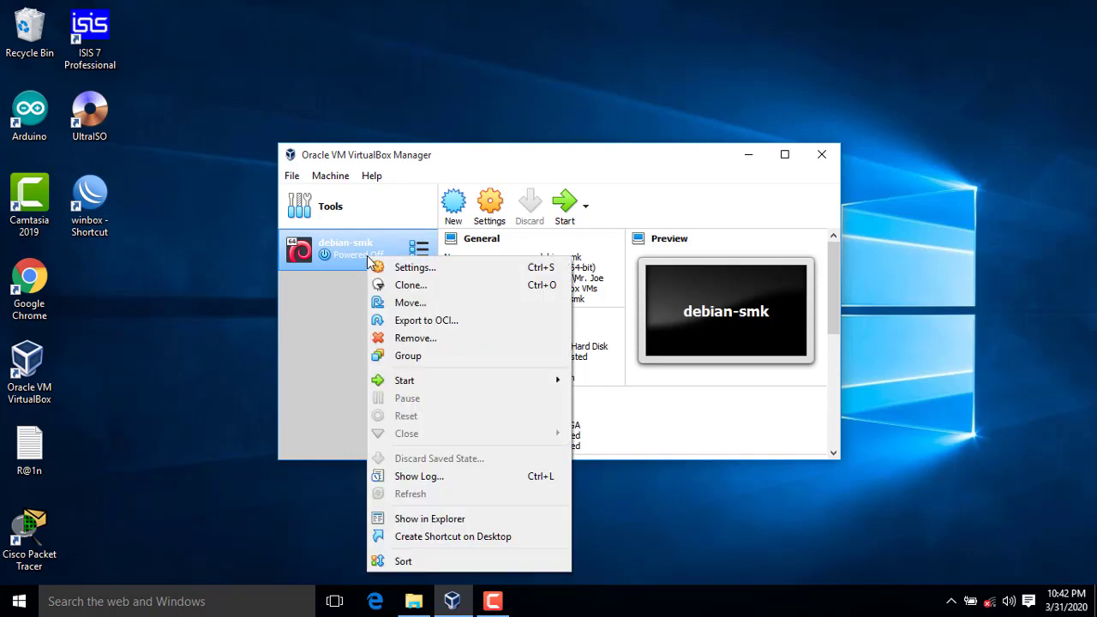
click(326, 276)
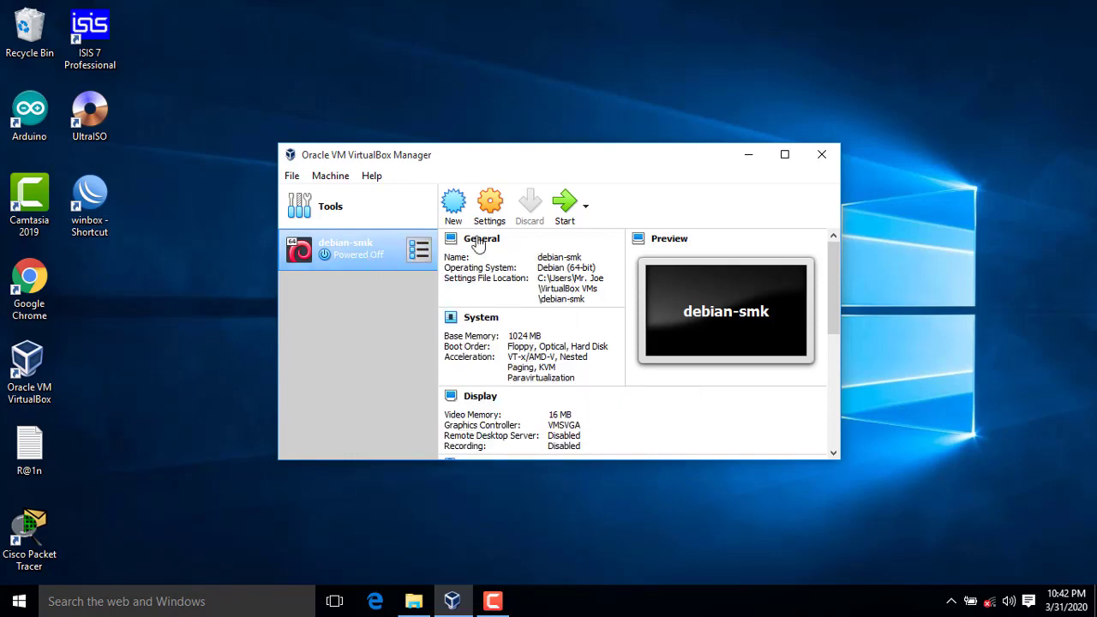
click(566, 206)
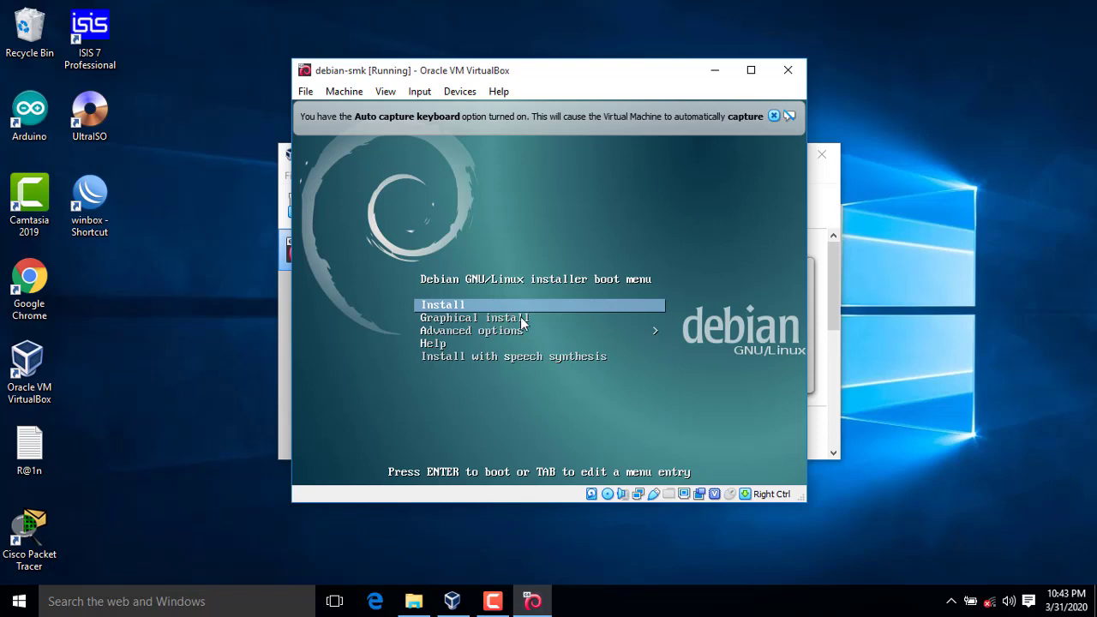
Step: Boot the Graphical install option and dismiss the mouse and keyboard notification bars
key(Down)
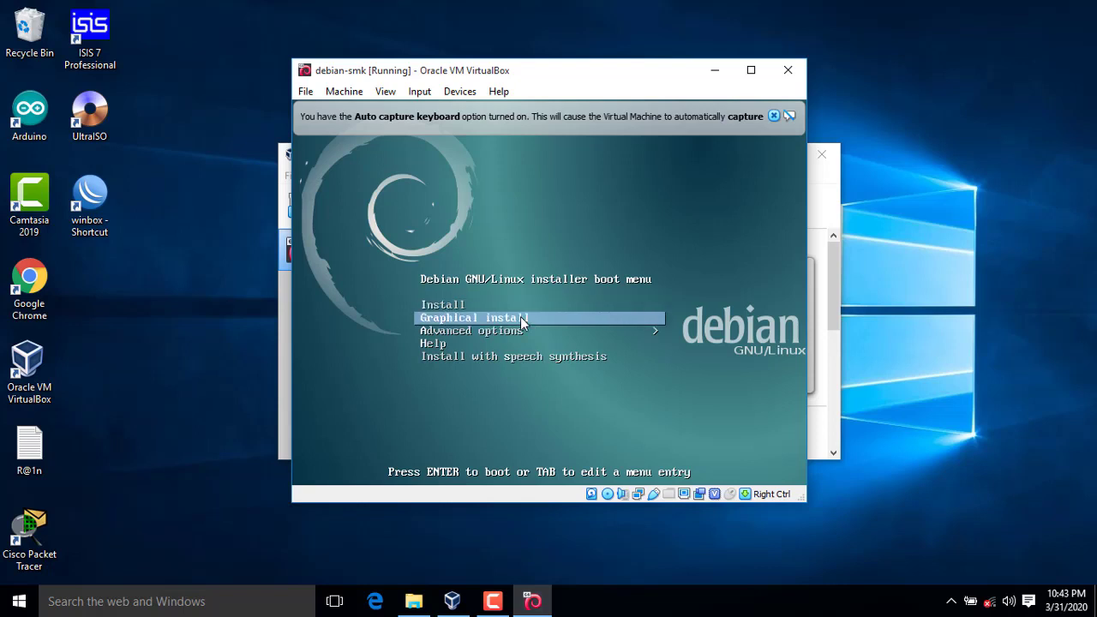
key(Return)
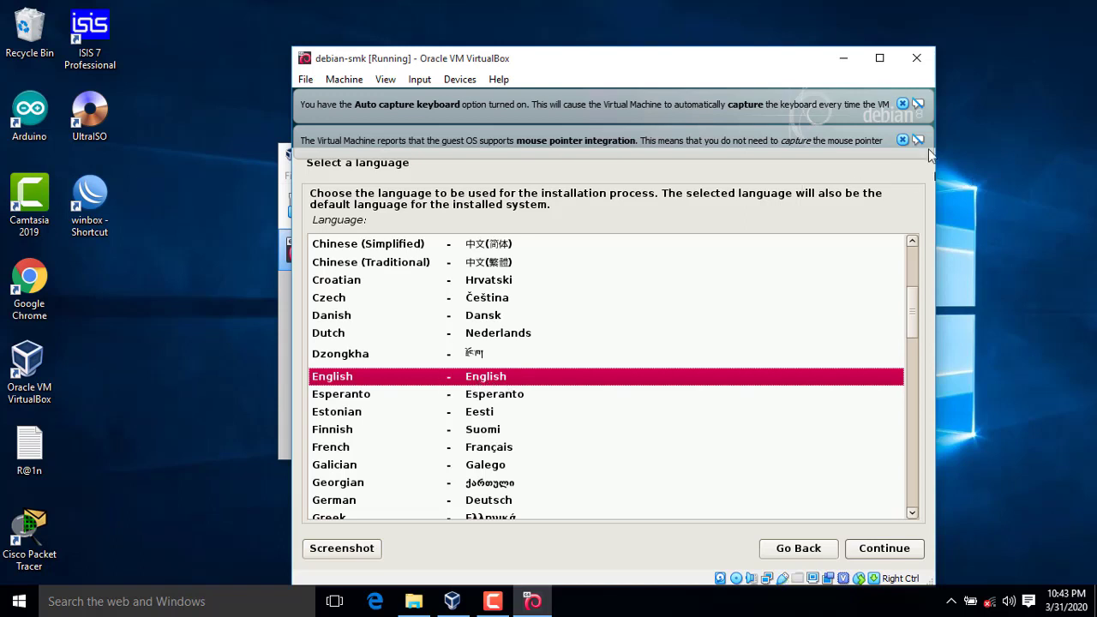
click(903, 139)
click(902, 103)
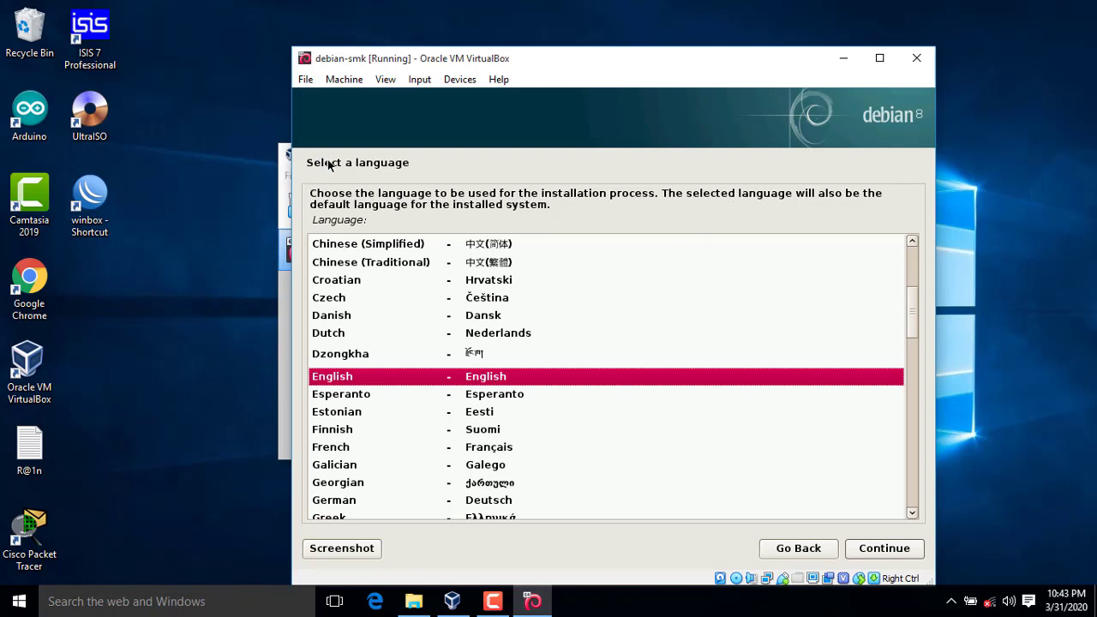
Step: Choose Indonesian as the installer language, accept the incomplete-translation warning, and continue
scroll(424, 395, down, 3)
scroll(420, 418, down, 1)
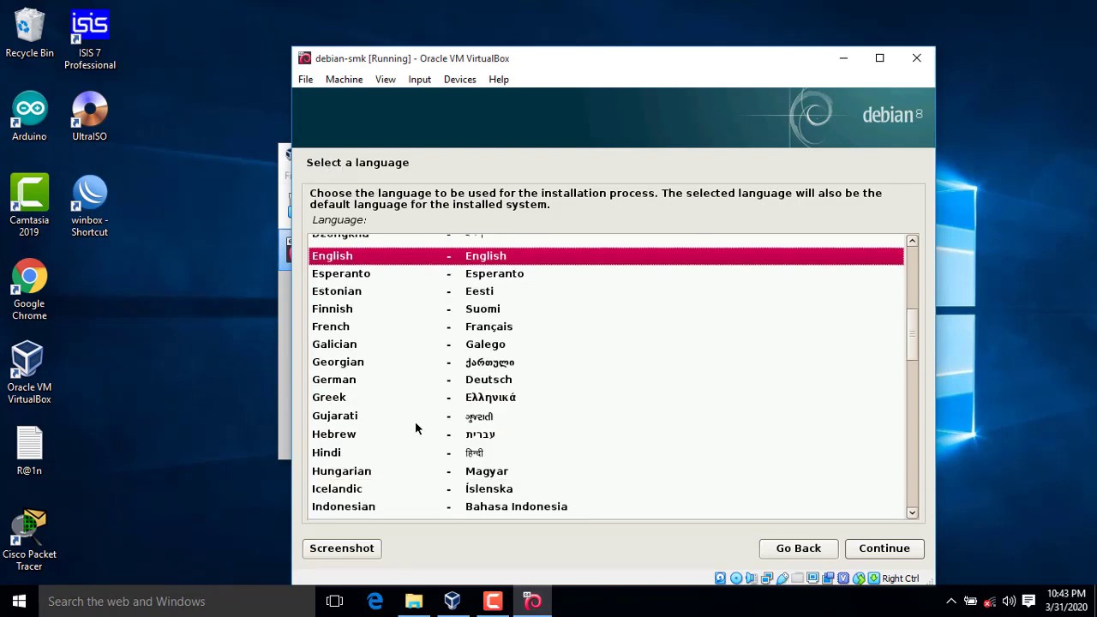
click(365, 511)
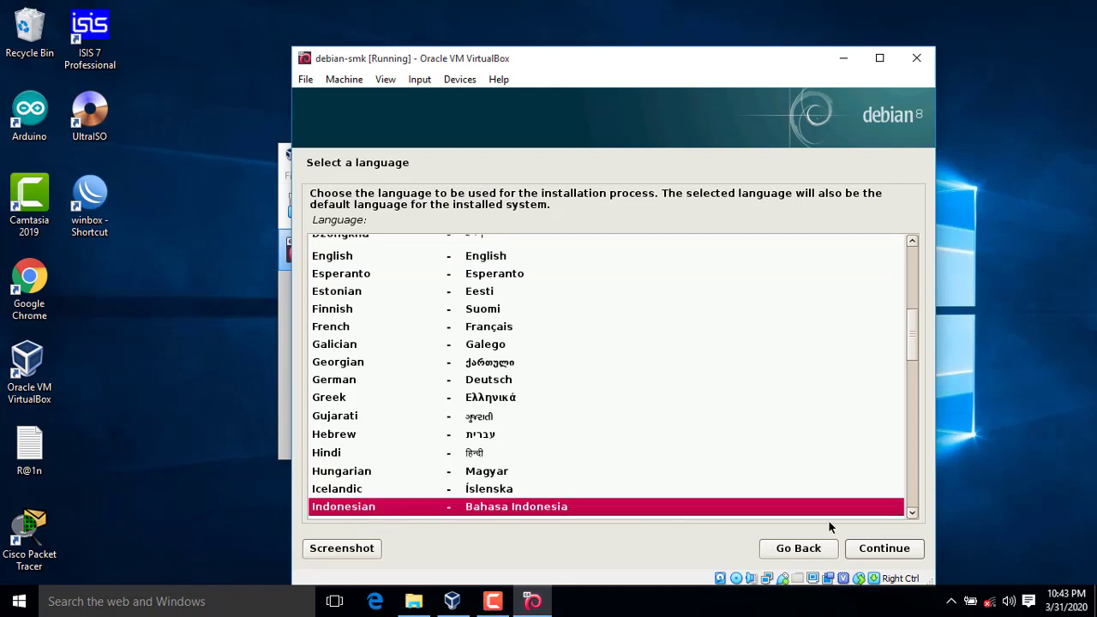
click(886, 552)
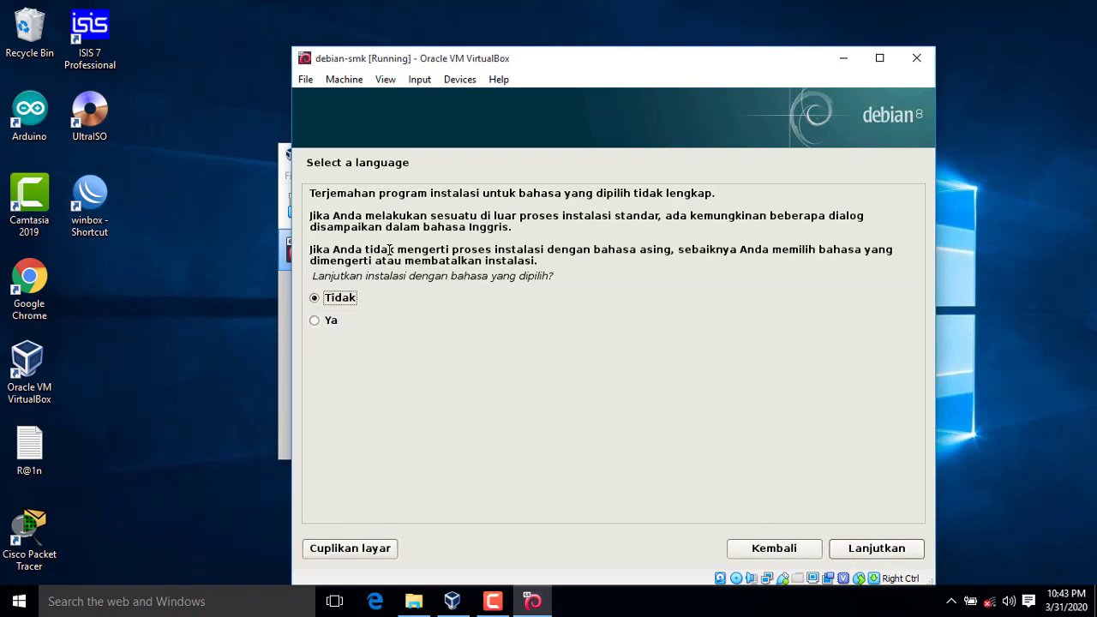
click(334, 322)
click(901, 551)
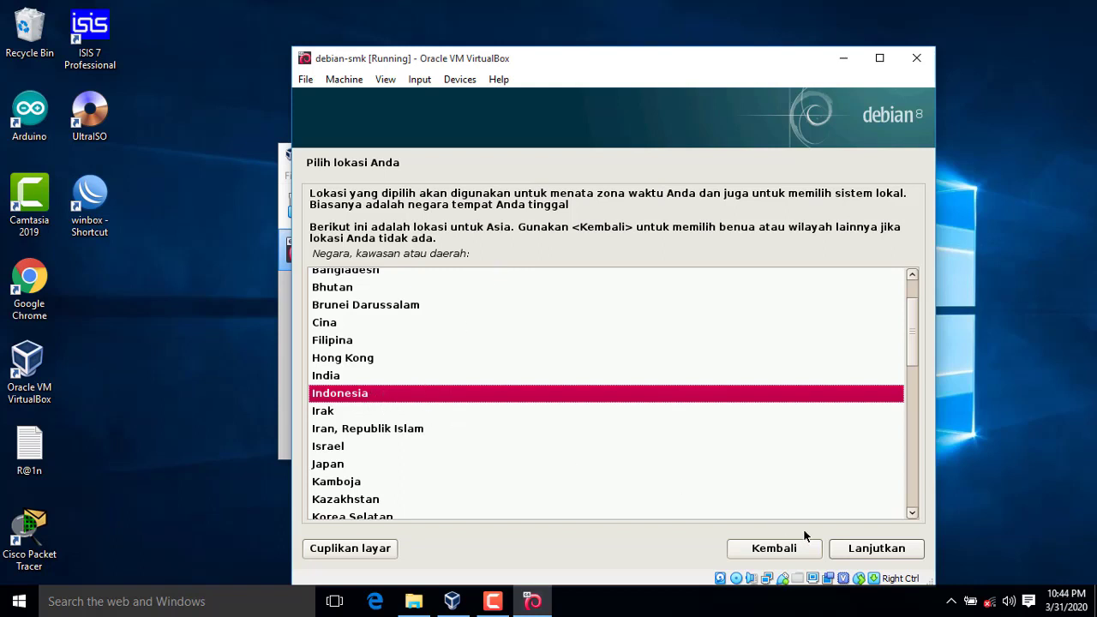
Step: Accept Indonesia as the location and the default keyboard layout
click(861, 551)
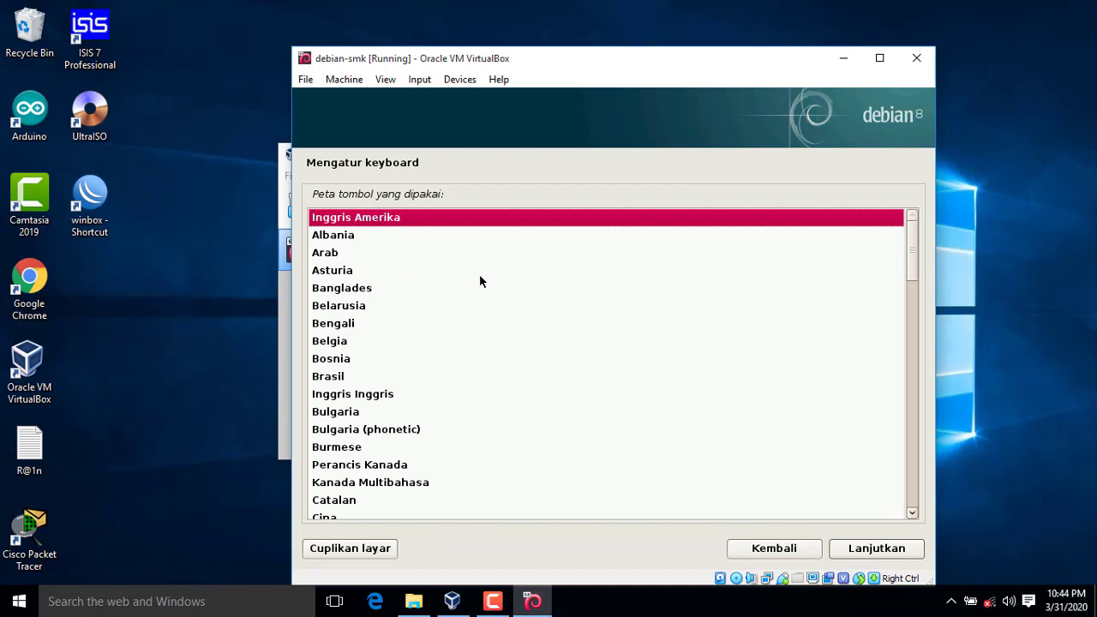
click(881, 556)
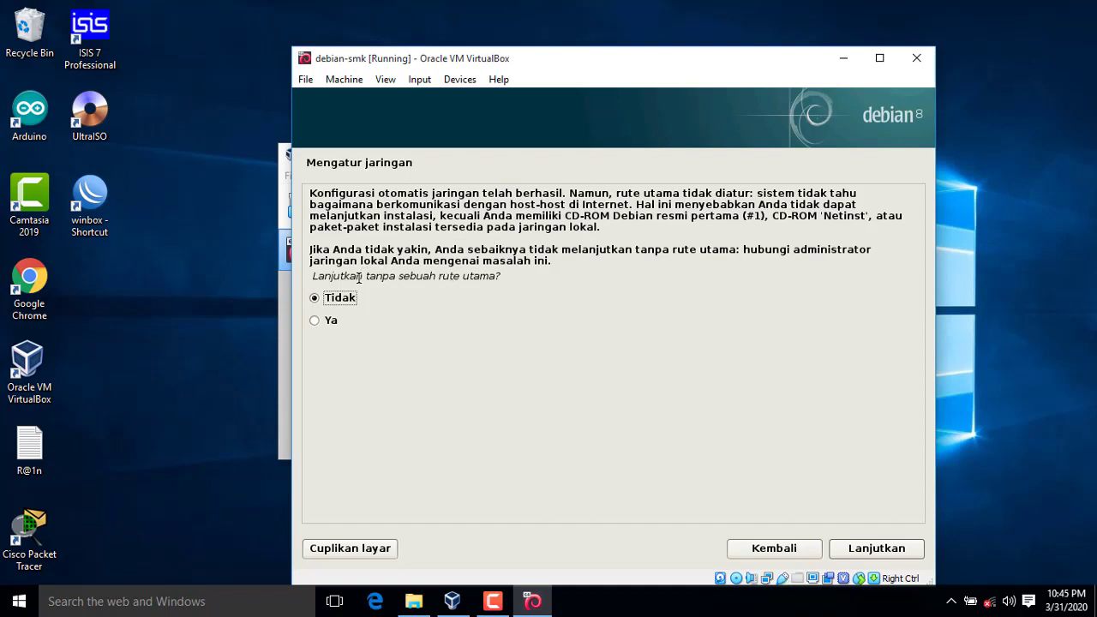
Step: Skip network configuration by choosing 'Jangan mengatur jaringan saat ini'
click(858, 554)
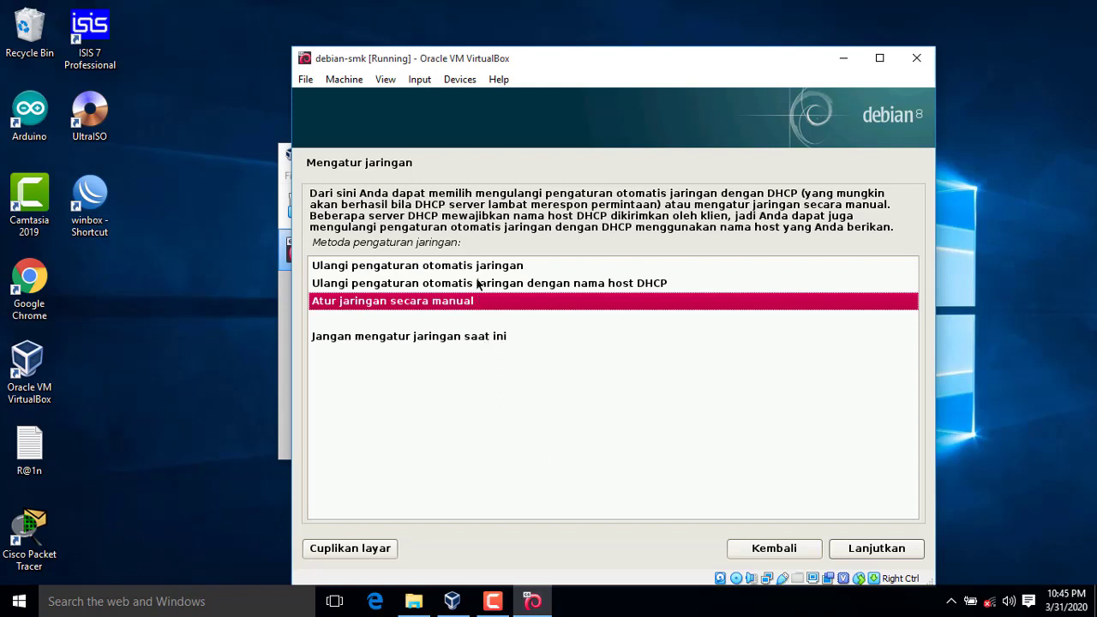
click(453, 340)
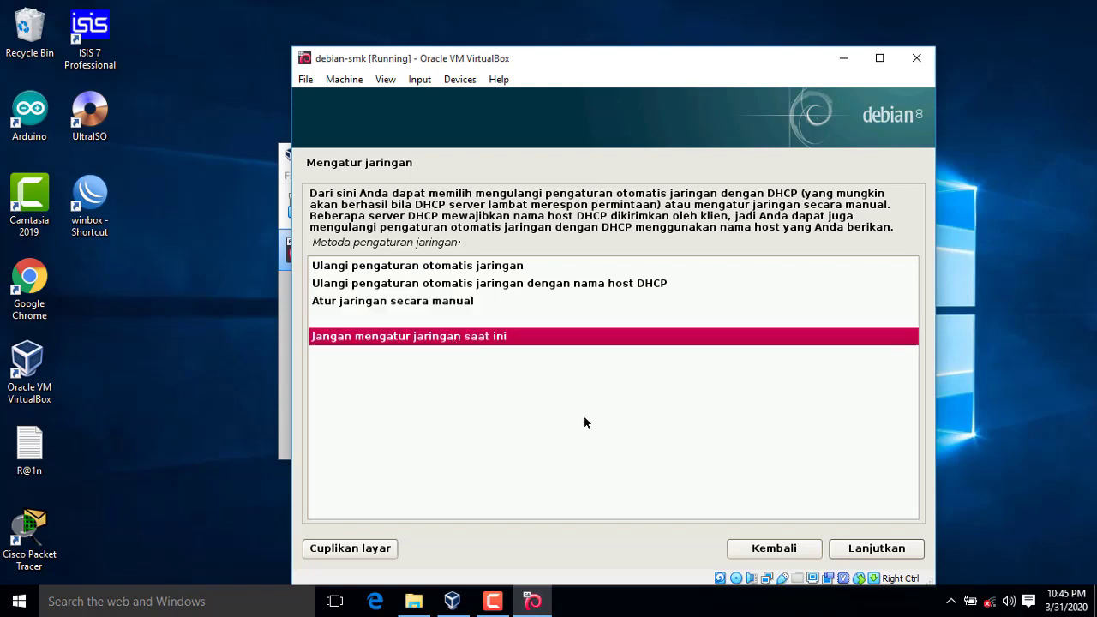
click(888, 549)
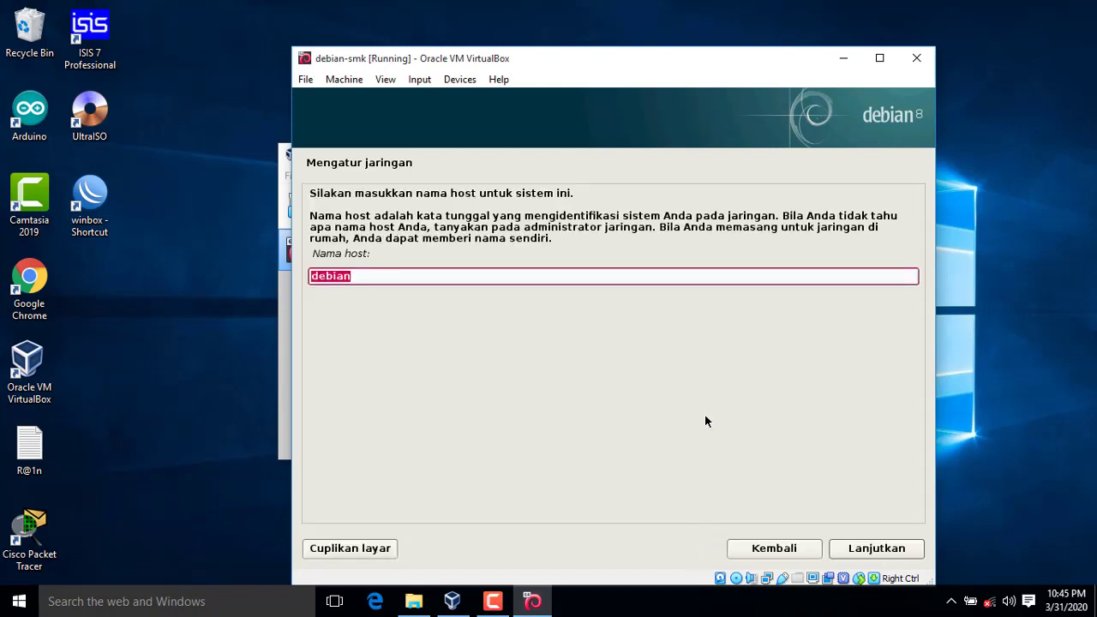
Step: Append -smk to the prefilled hostname to make it debian-smk, then continue
click(624, 276)
text(-smk)
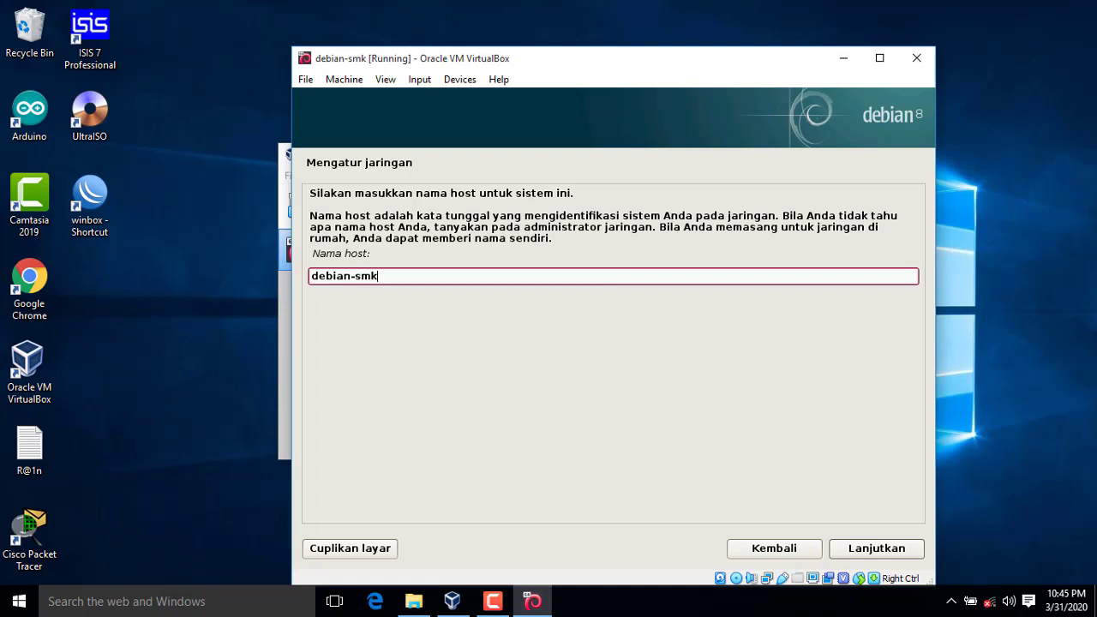
click(886, 552)
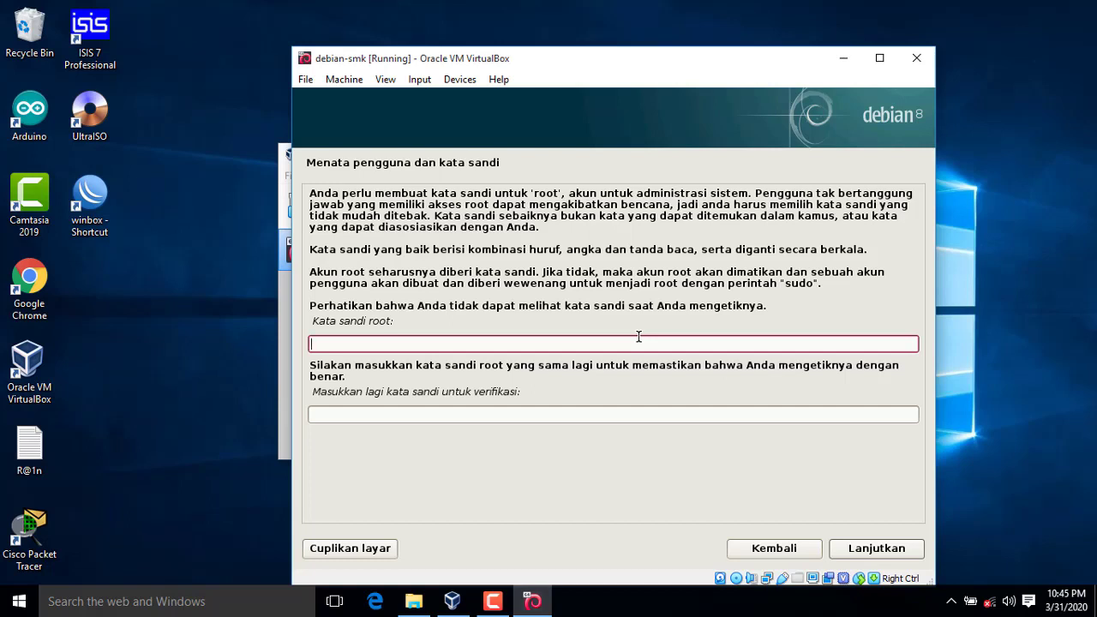
Step: Enter the root password, confirm it in the verification field, and continue
text(root)
key(Tab)
text(root)
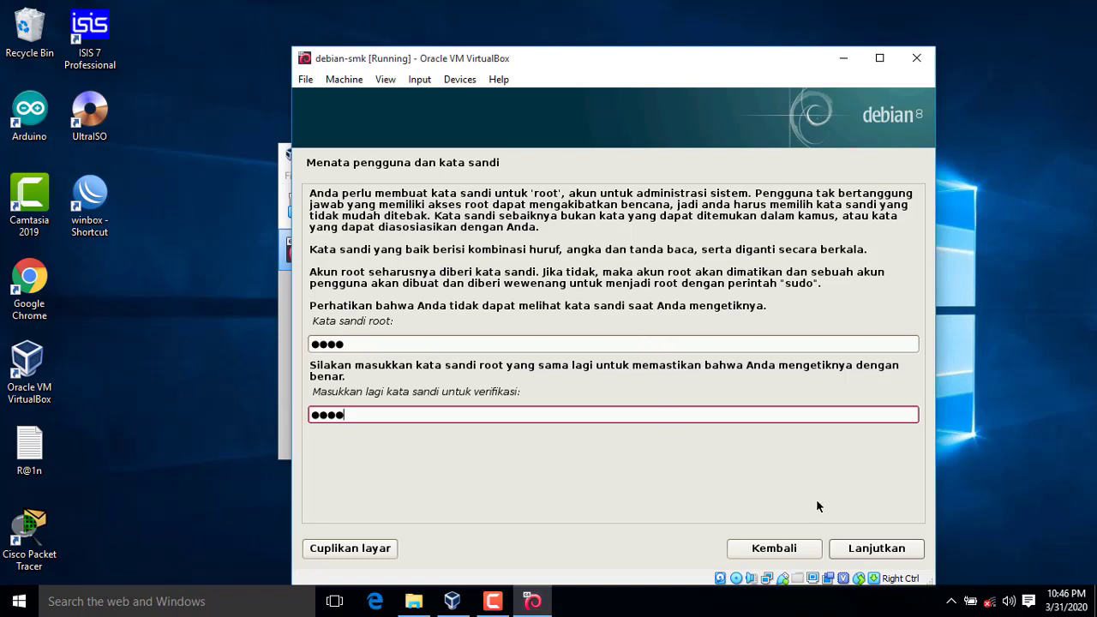
click(865, 550)
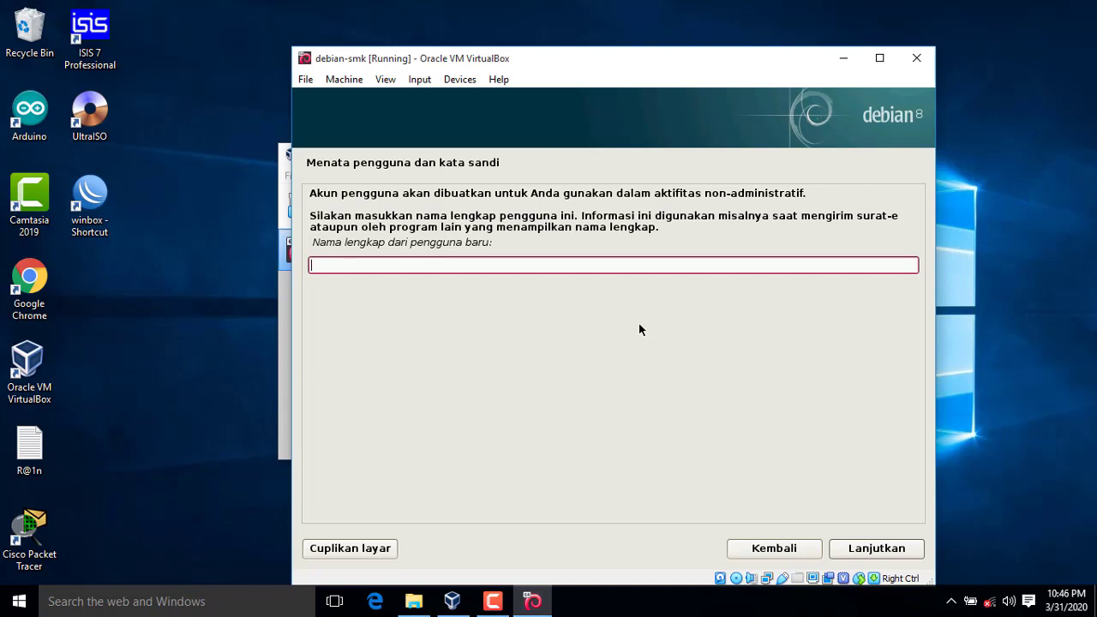
Step: Enter the new user's full name and accept the suggested account username
text(smkn9bdl)
click(852, 555)
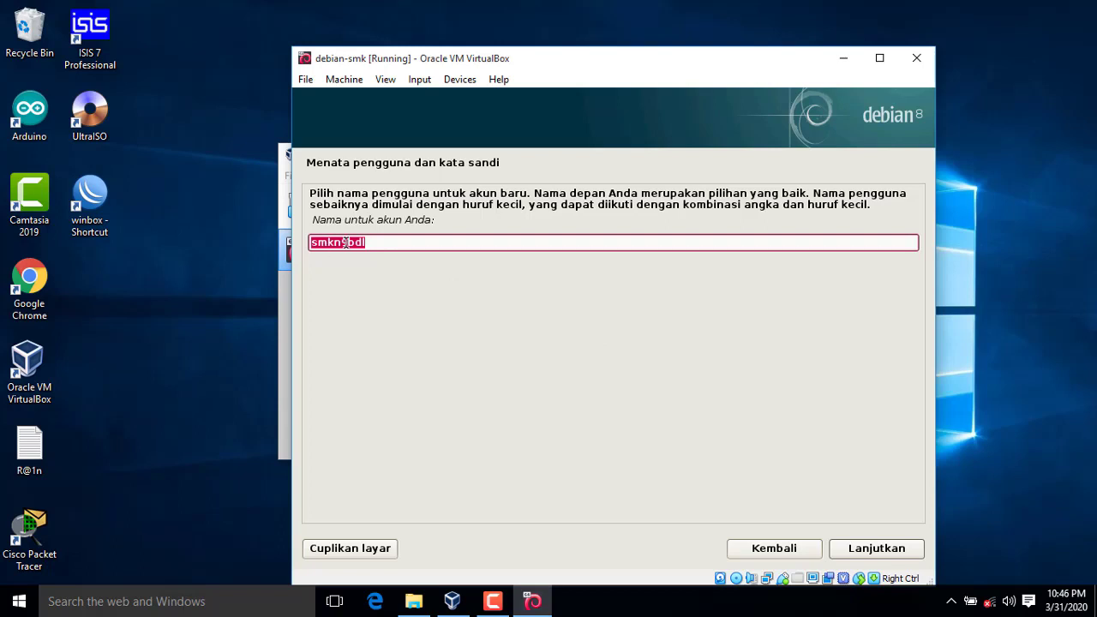
click(887, 551)
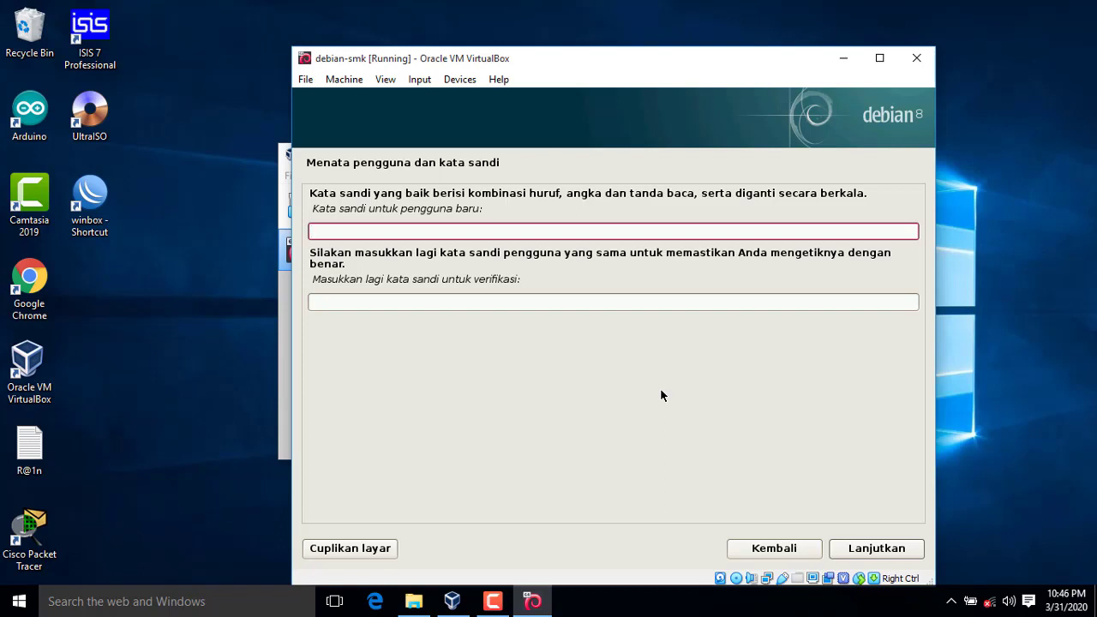
Step: Type the new user's password in both fields and continue
text(123)
click(499, 299)
text(123)
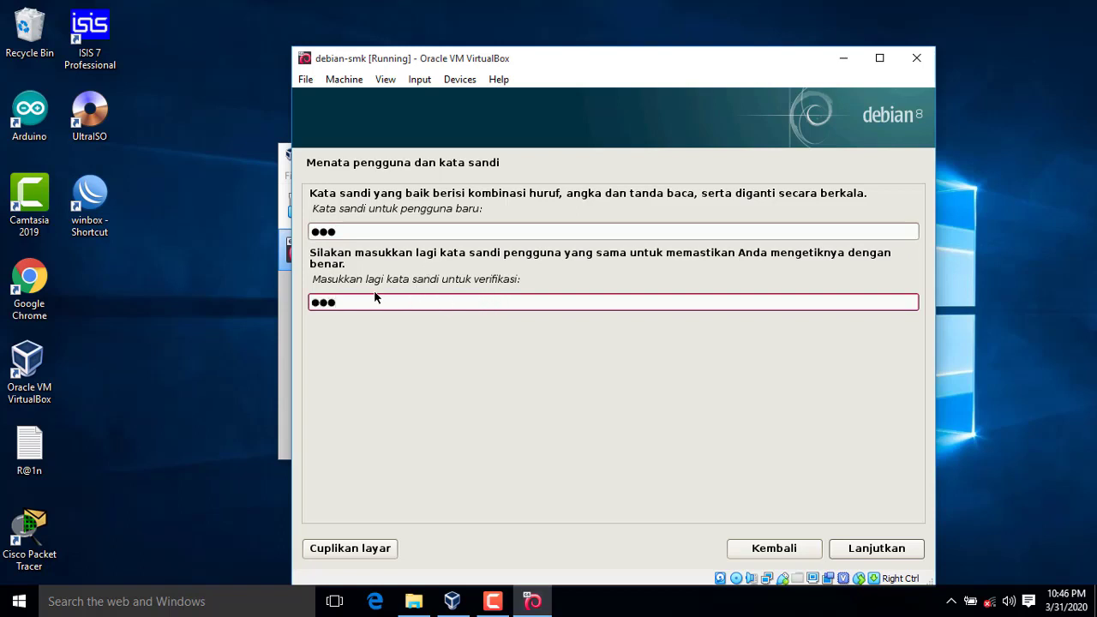
drag(356, 228, 301, 228)
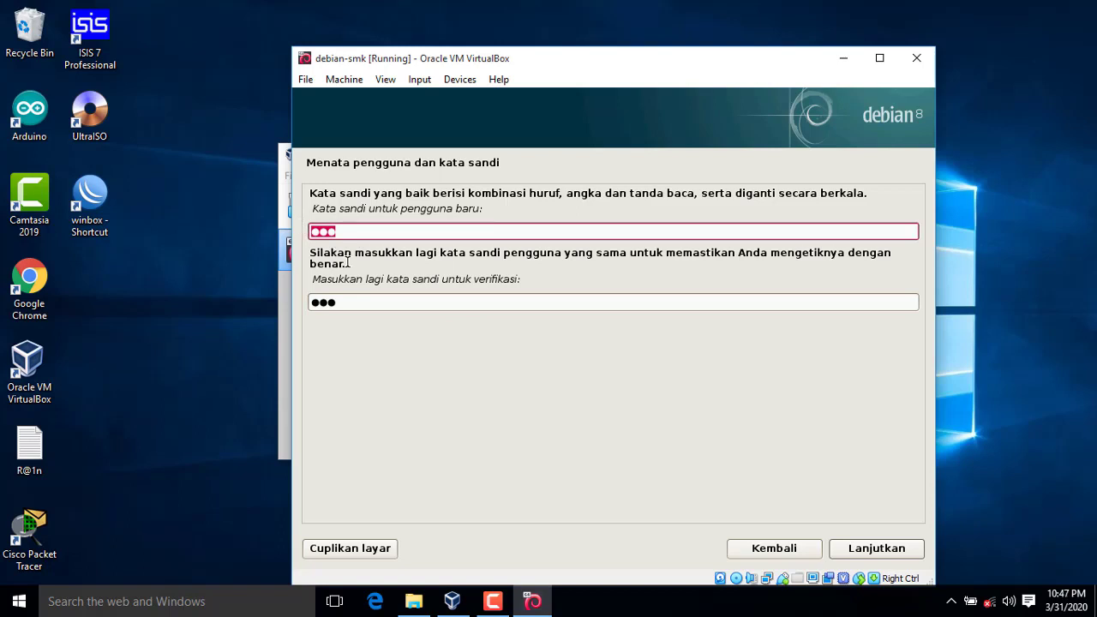
drag(366, 301, 313, 300)
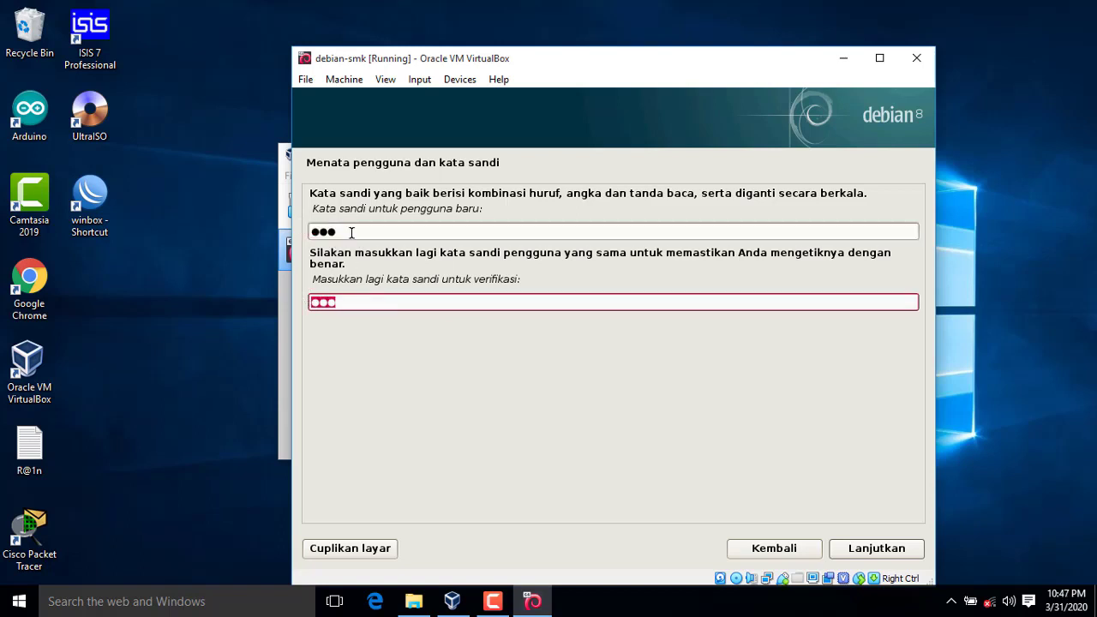
drag(352, 232, 319, 230)
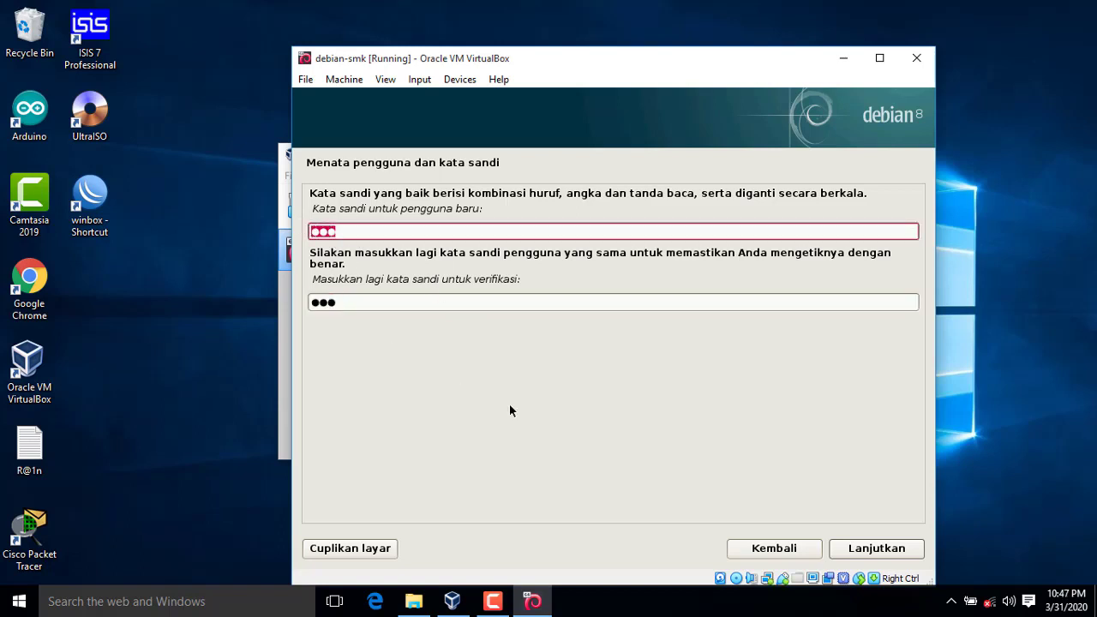
click(865, 549)
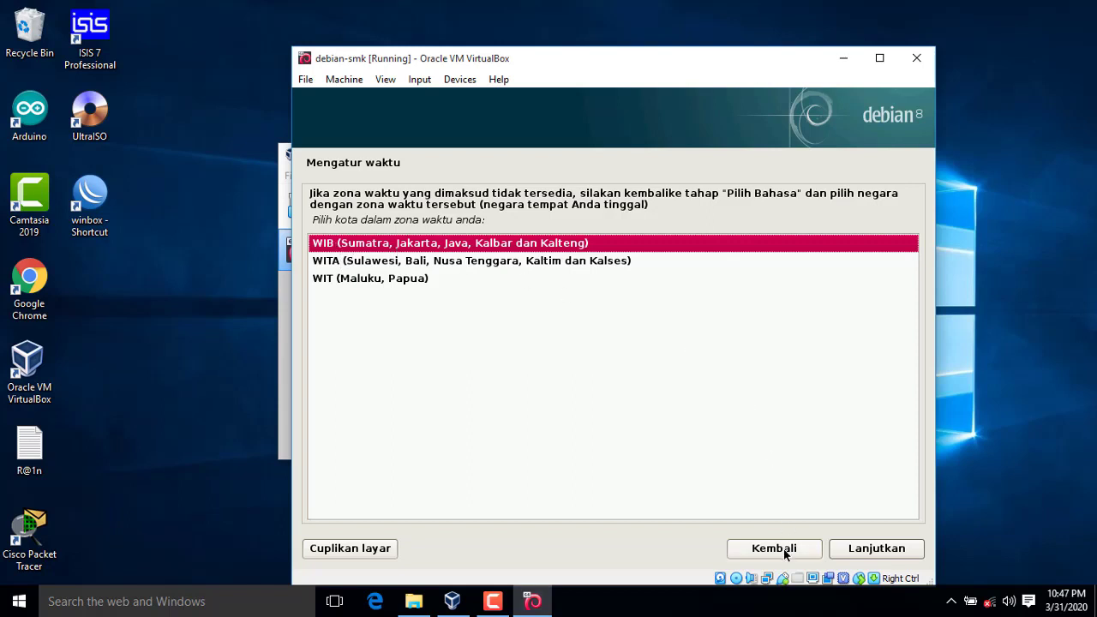
Step: Accept the WIB time zone on the Mengatur waktu page
click(859, 549)
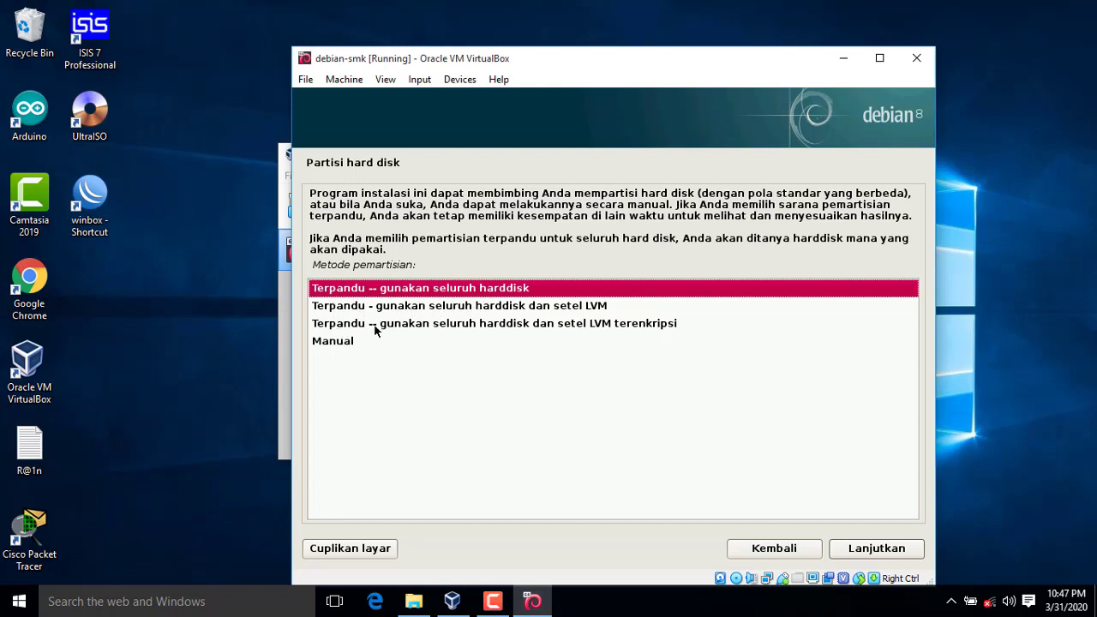
Step: Guided-partition the whole 8.6 GB sda disk with all files in one partition, writing changes (Ya)
click(877, 548)
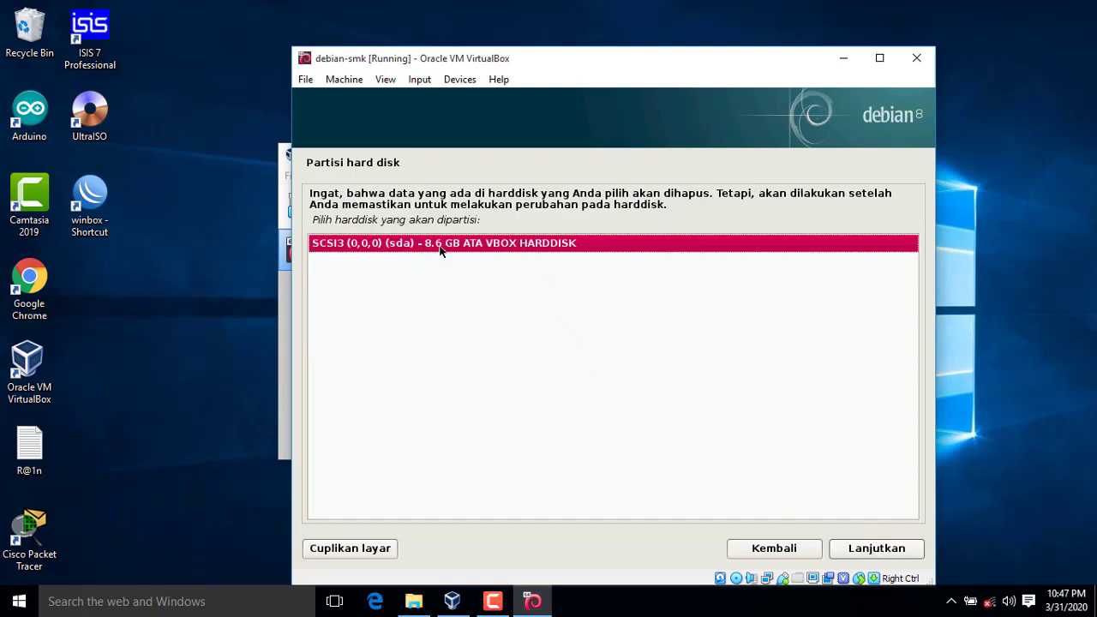
click(884, 552)
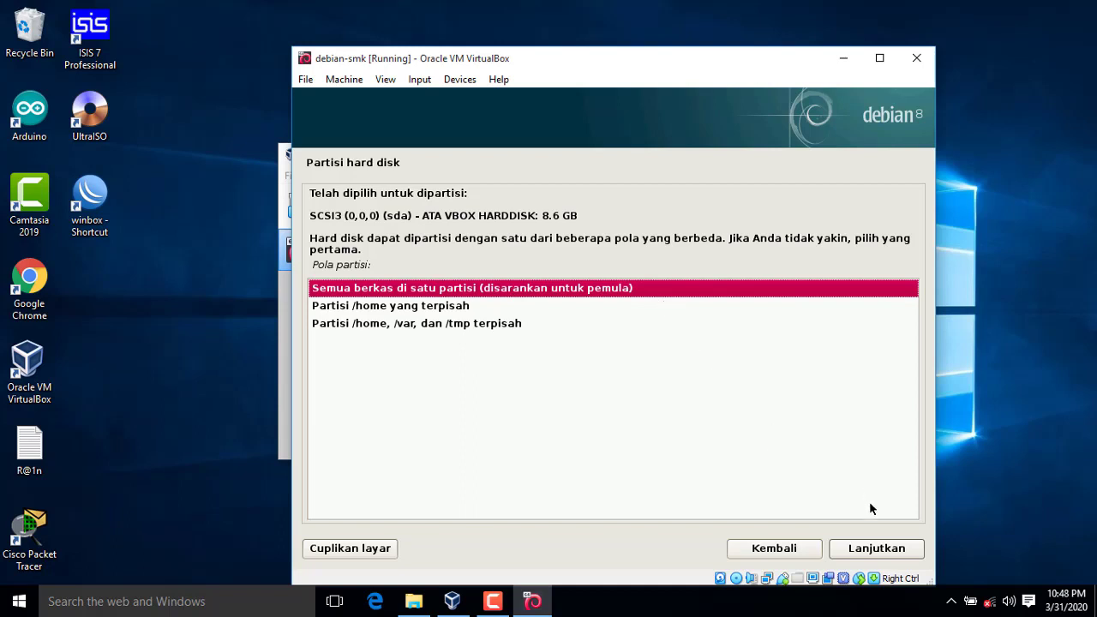
click(875, 550)
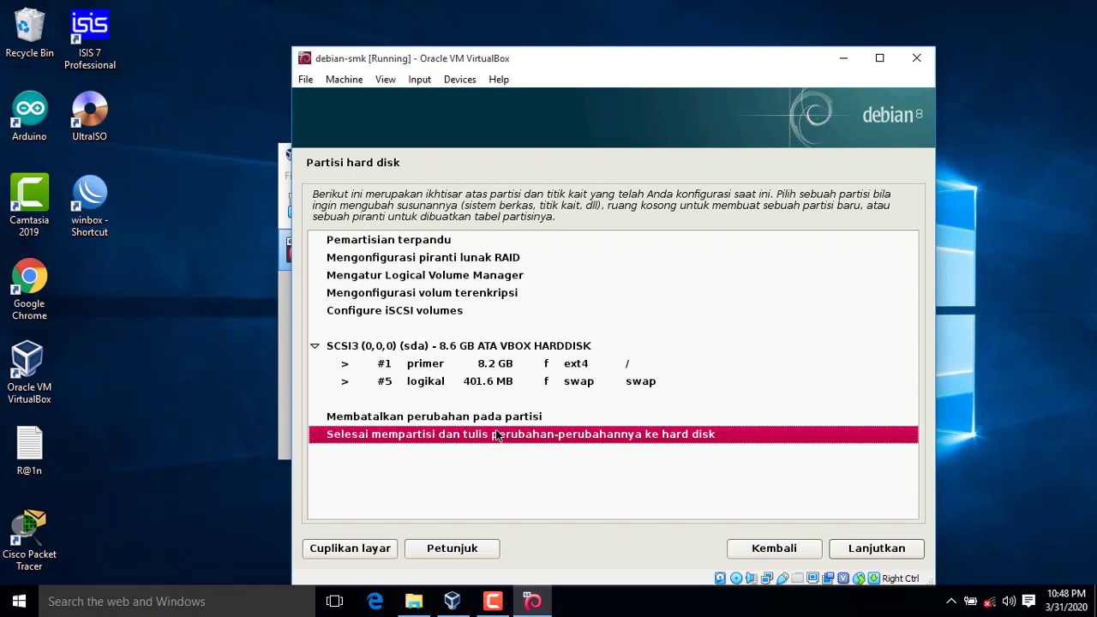
click(878, 549)
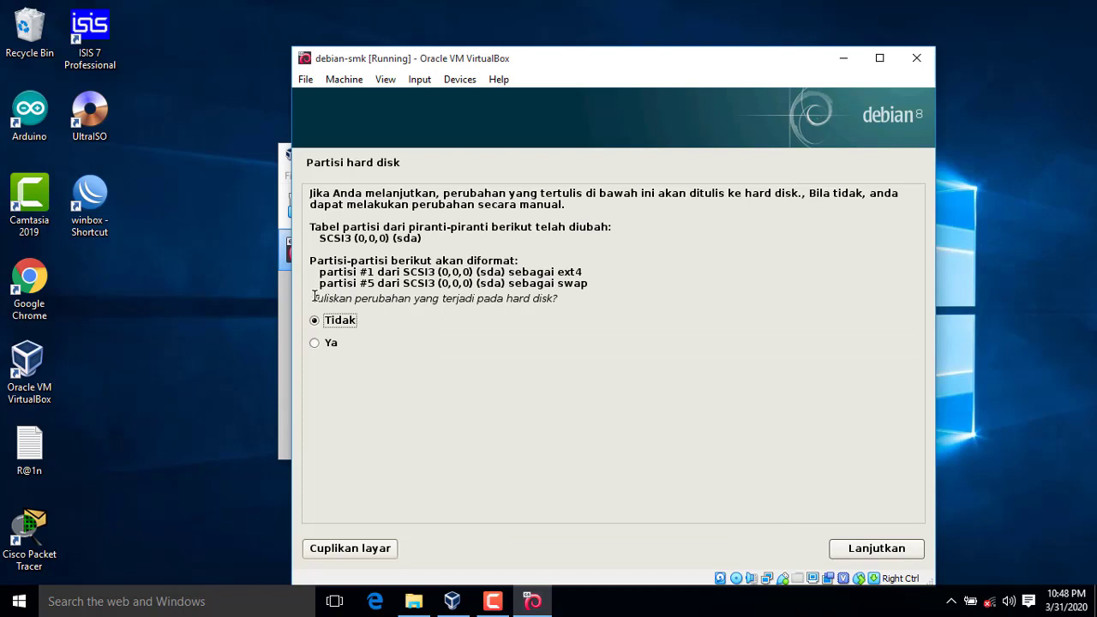
drag(314, 298, 565, 300)
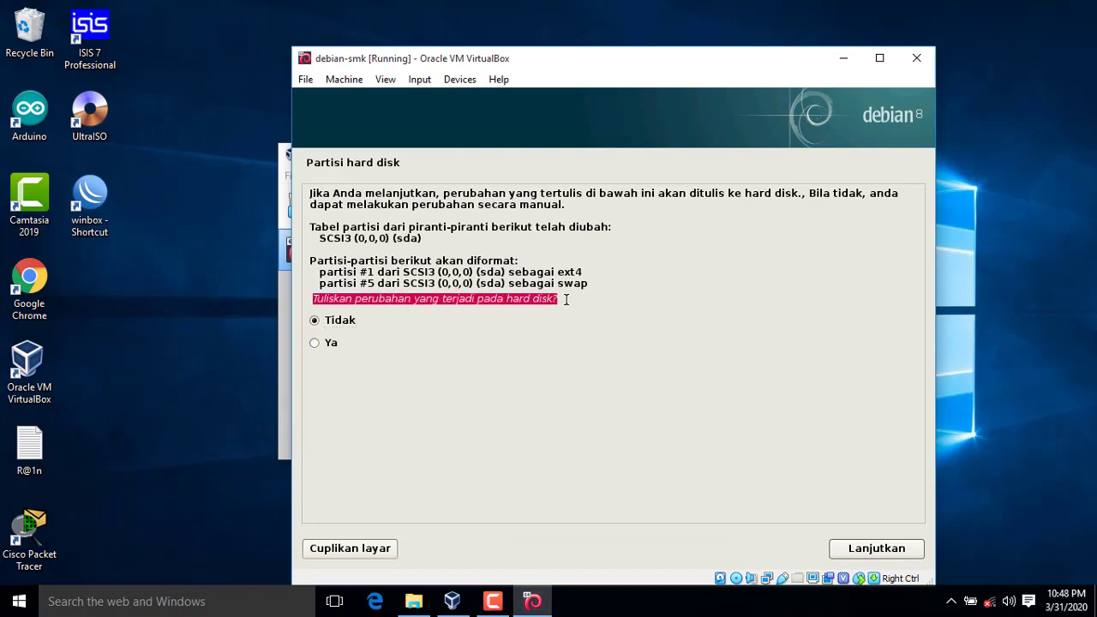
click(328, 345)
click(884, 555)
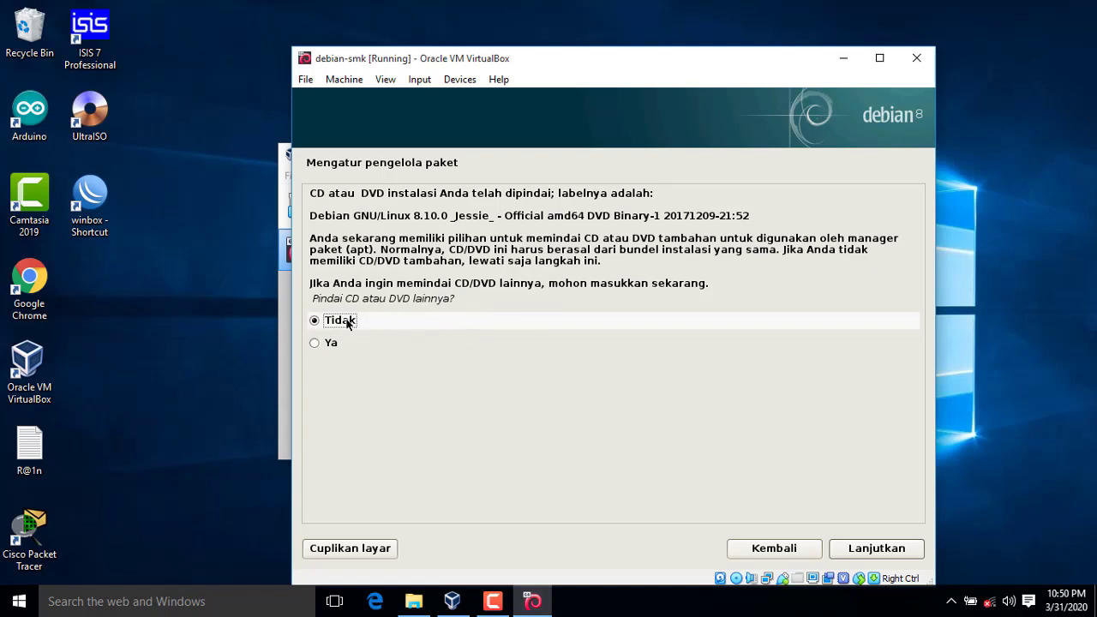
Step: Decline scanning another CD/DVD and decline using a network mirror
click(867, 552)
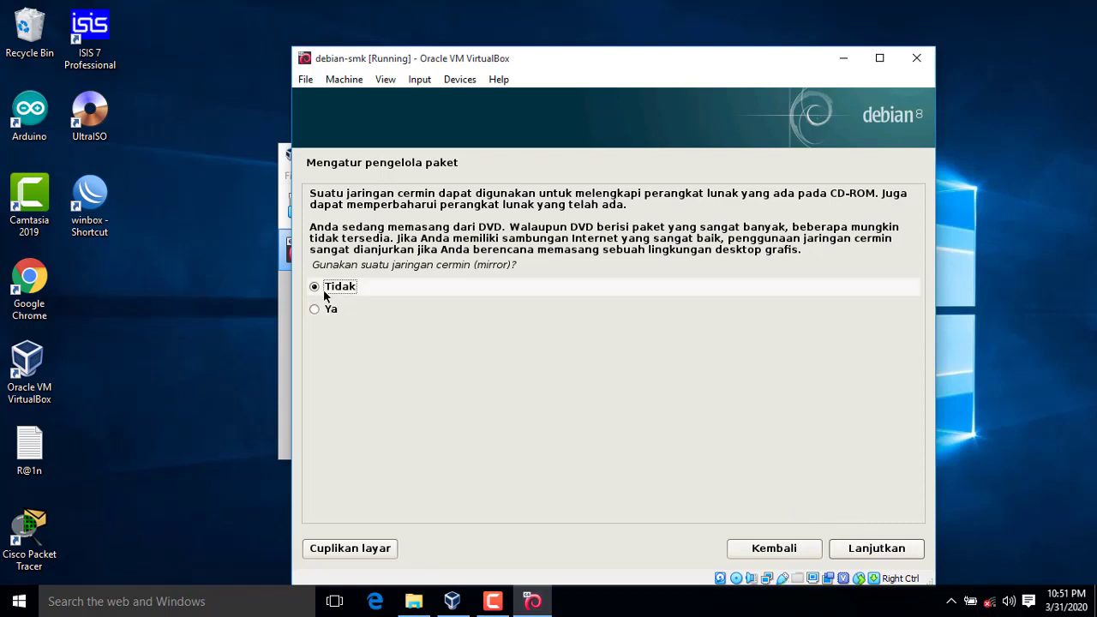
click(904, 556)
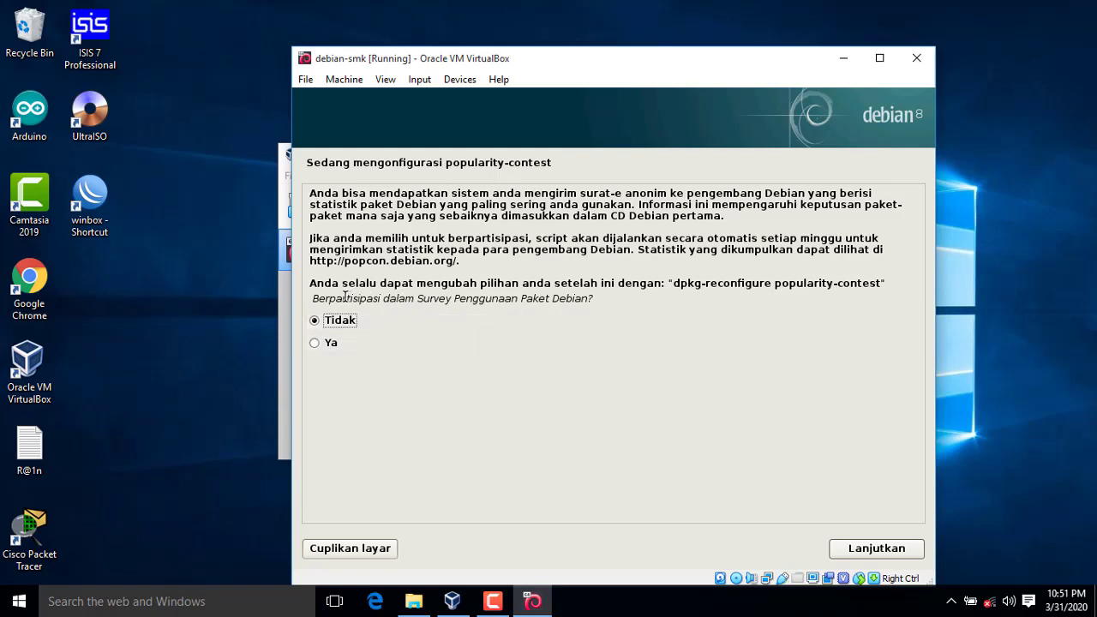
Step: Agree to join the popularity-contest package survey with Ya
drag(319, 298, 581, 306)
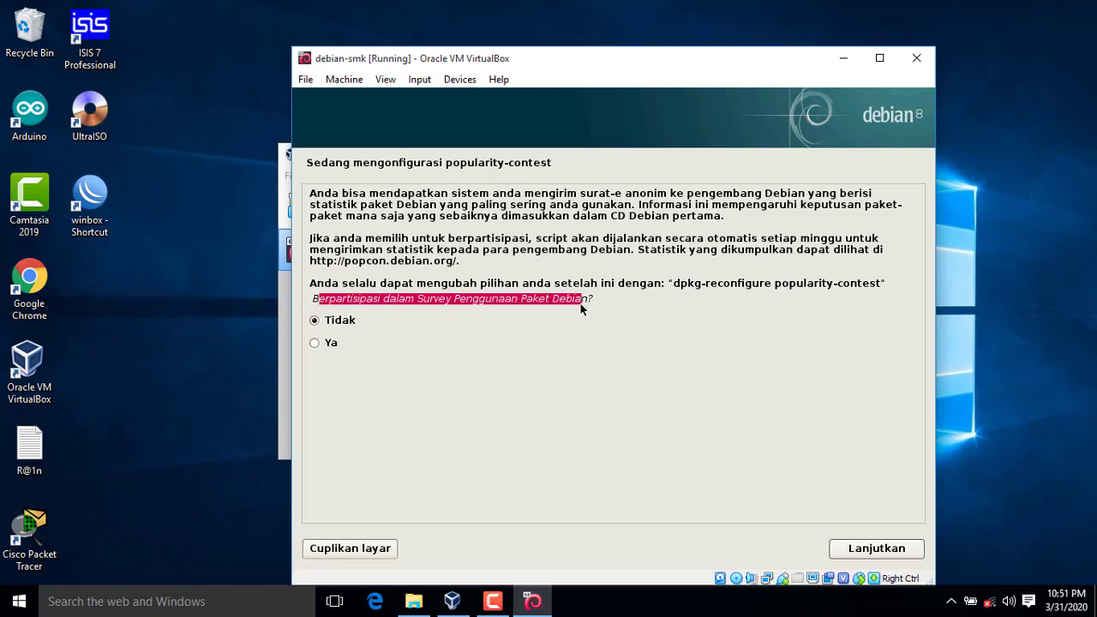
click(408, 347)
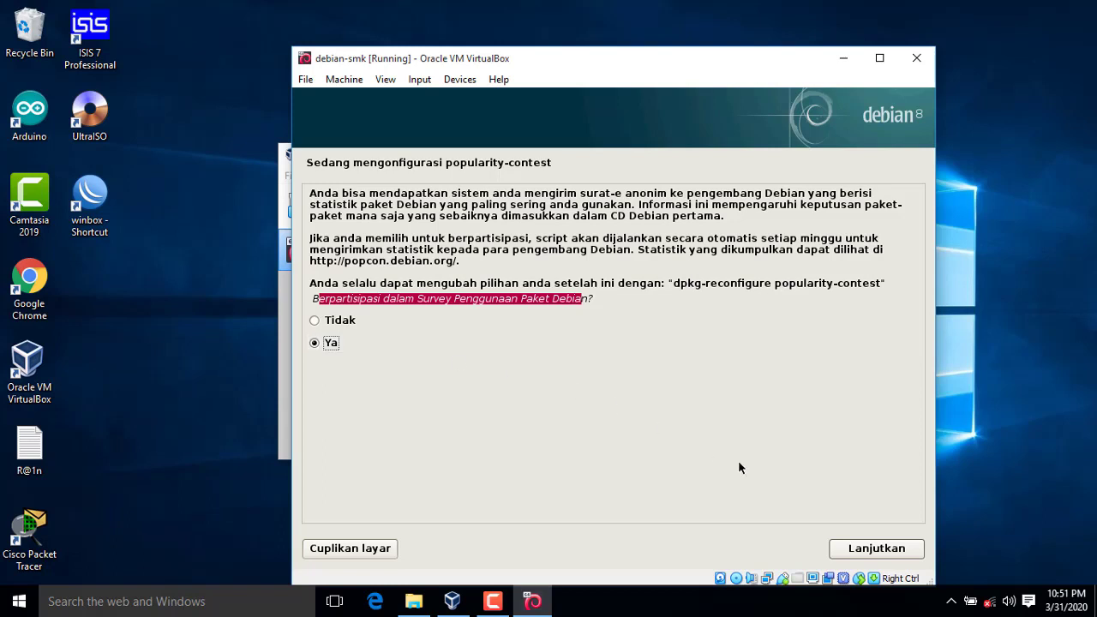
click(851, 546)
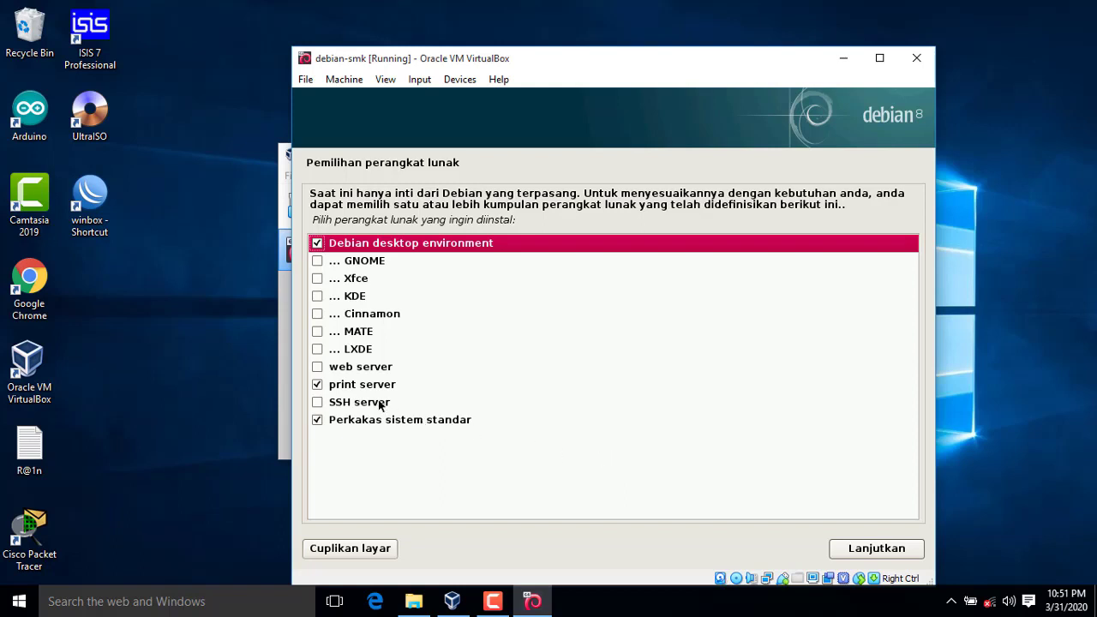
Step: Select only Debian desktop environment and standard system utilities, unchecking print server, and install
click(319, 387)
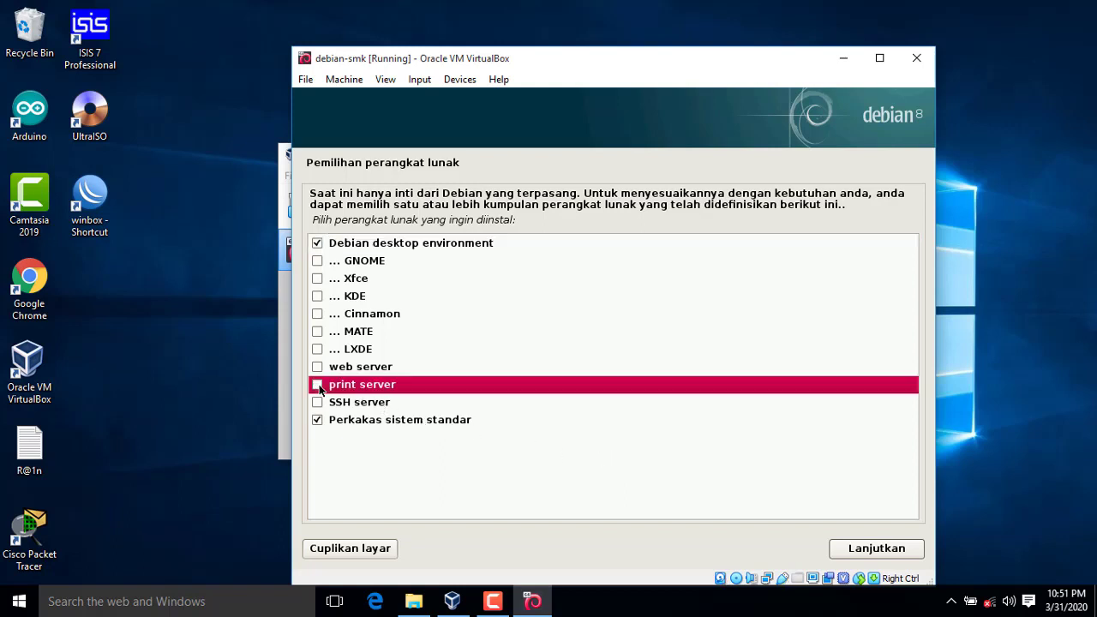
click(358, 246)
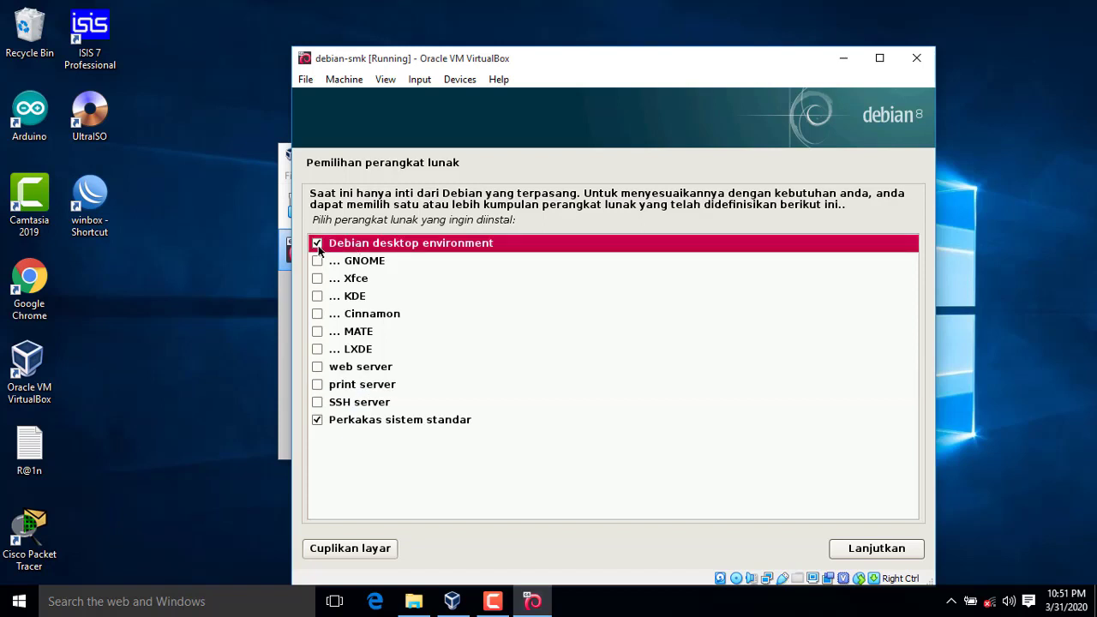
click(318, 245)
click(318, 245)
click(883, 551)
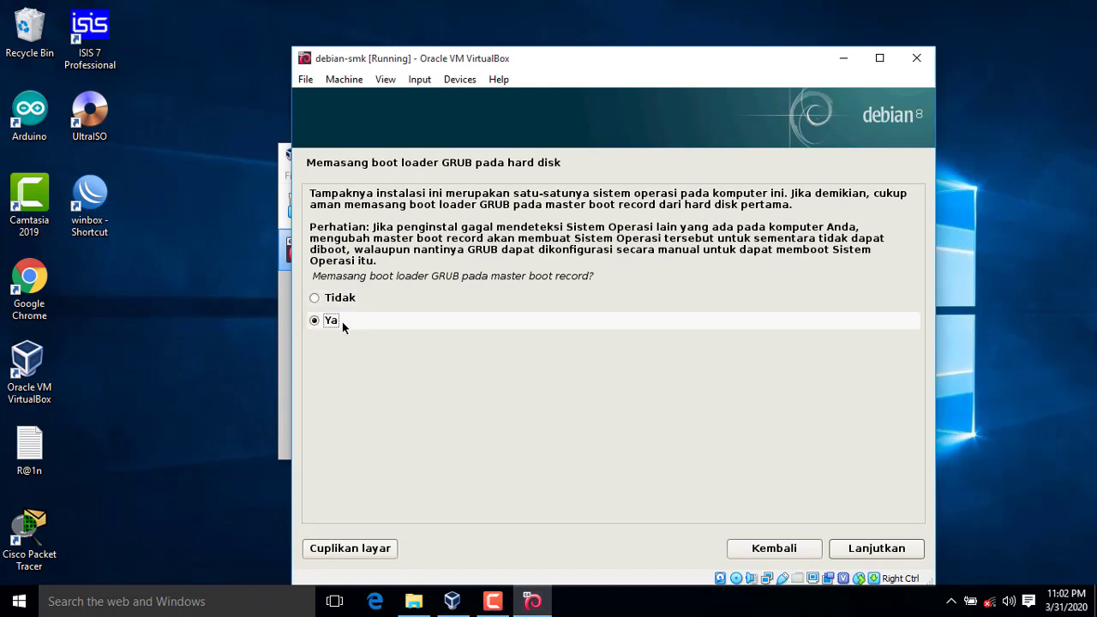
Step: Install the GRUB boot loader to the MBR on /dev/sda
click(868, 550)
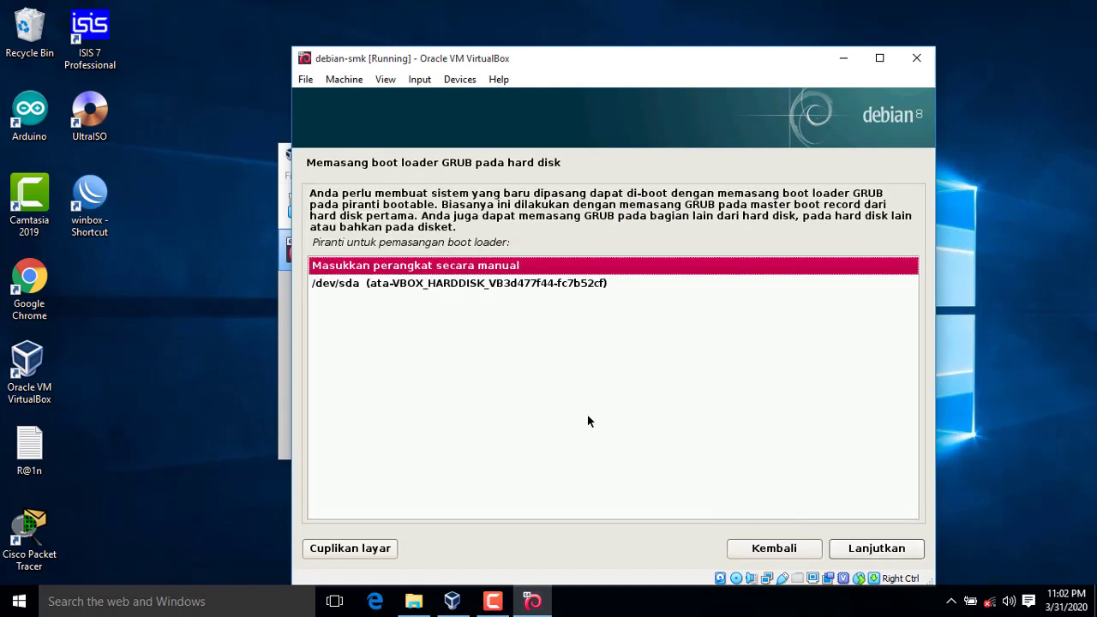
click(488, 288)
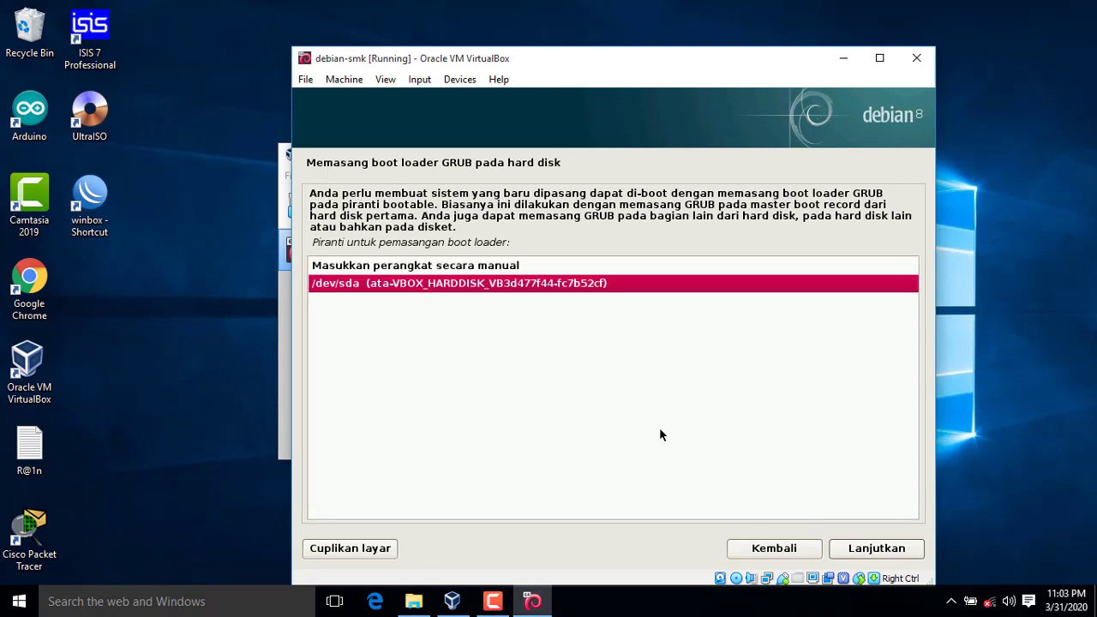
click(883, 548)
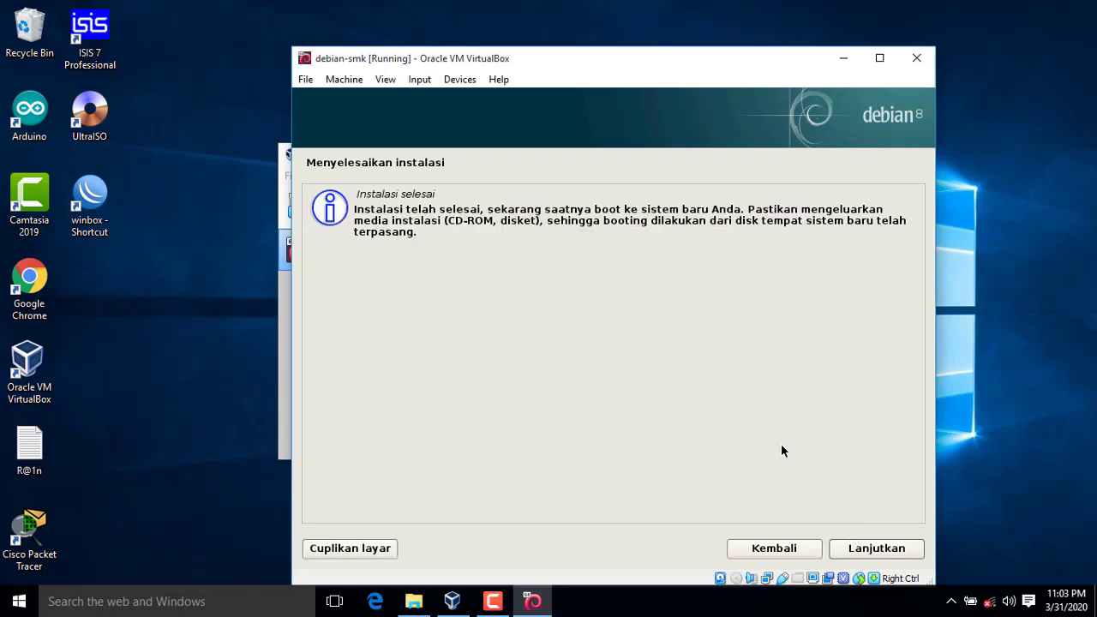
Step: Finish the installation on Instalasi selesai and reboot the VM into GNOME login
click(859, 551)
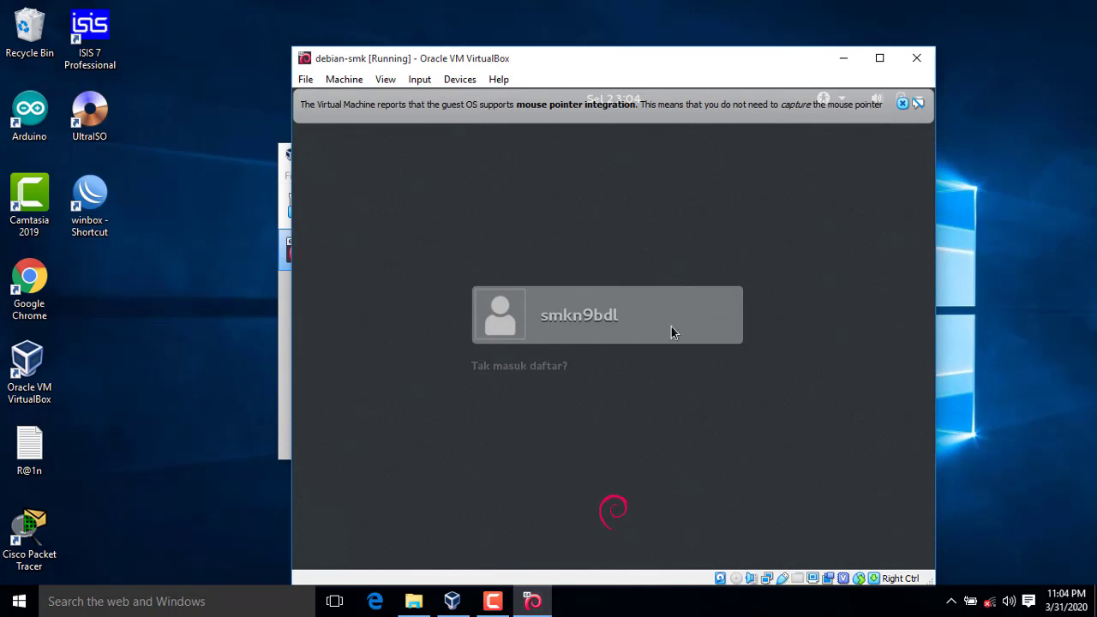
Step: Log in to the GNOME session as the new user with the account password
click(671, 333)
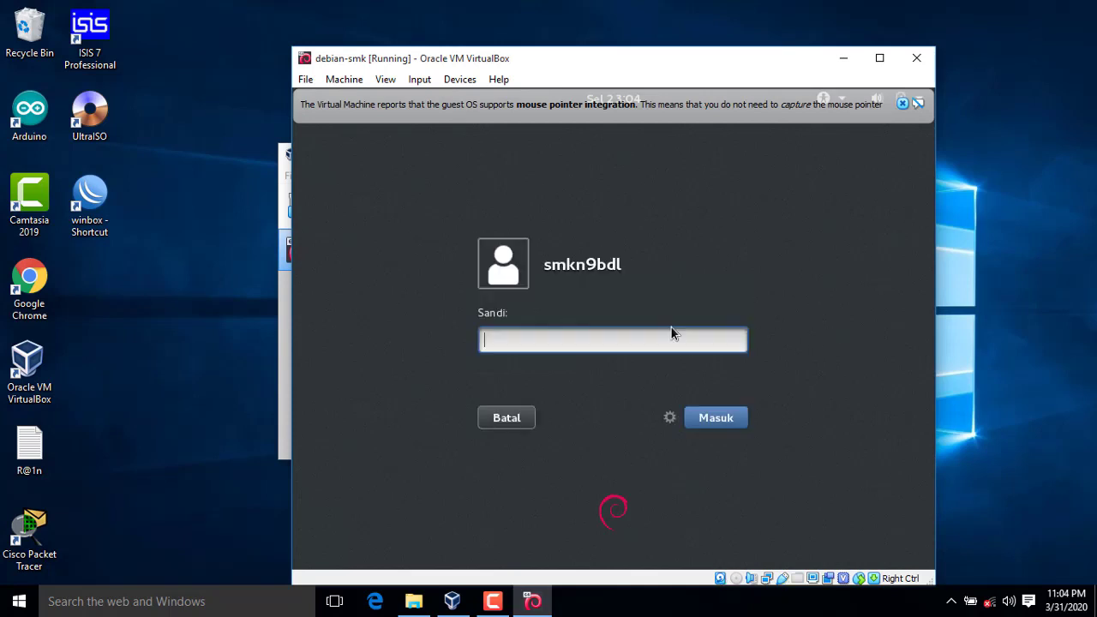
text(•••)
key(Return)
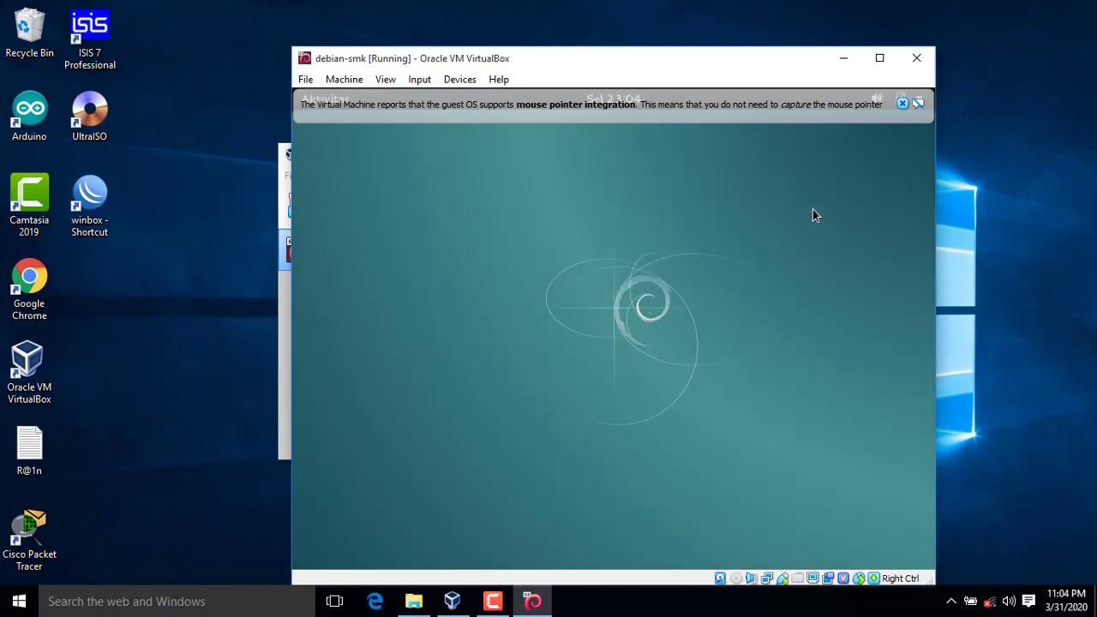
Step: Dismiss the mouse-integration notice, then maximize, restore and reposition the VirtualBox window
click(898, 104)
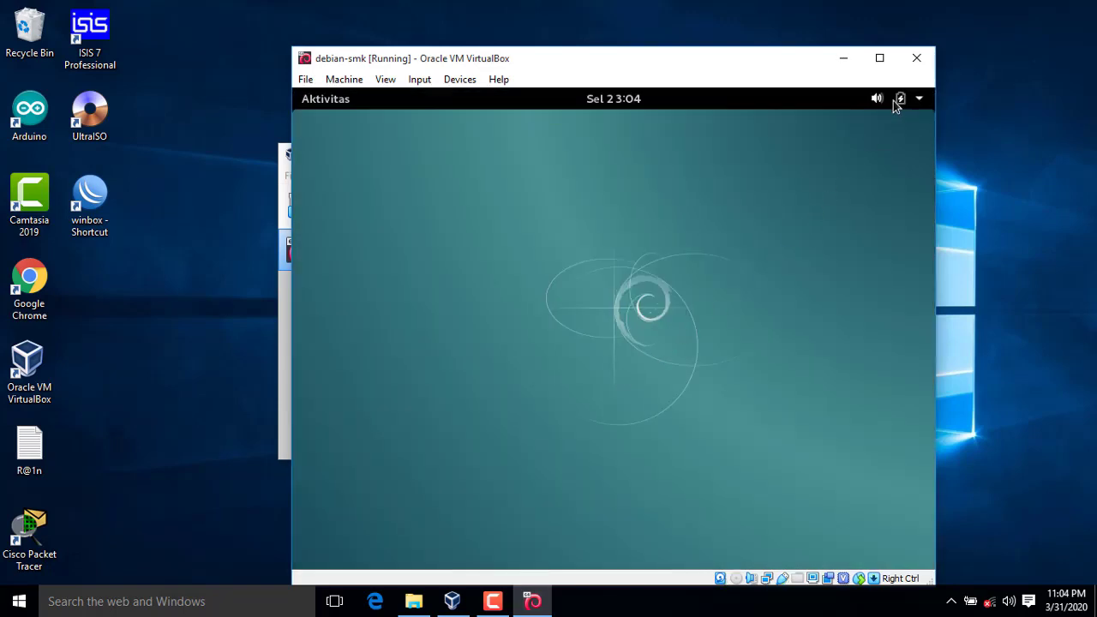
click(879, 58)
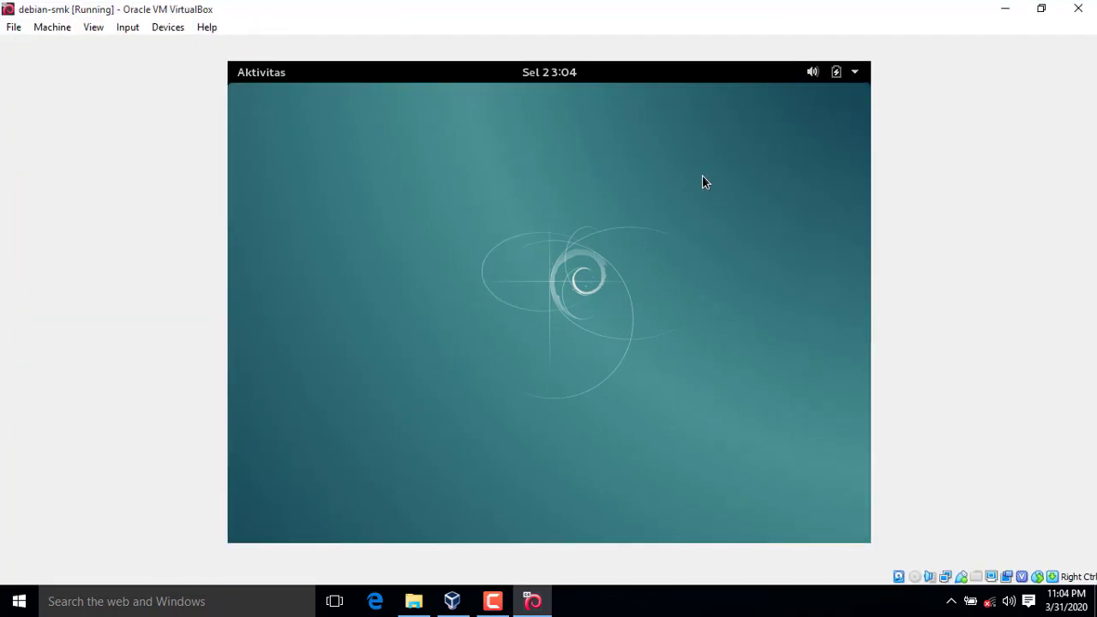
click(1041, 9)
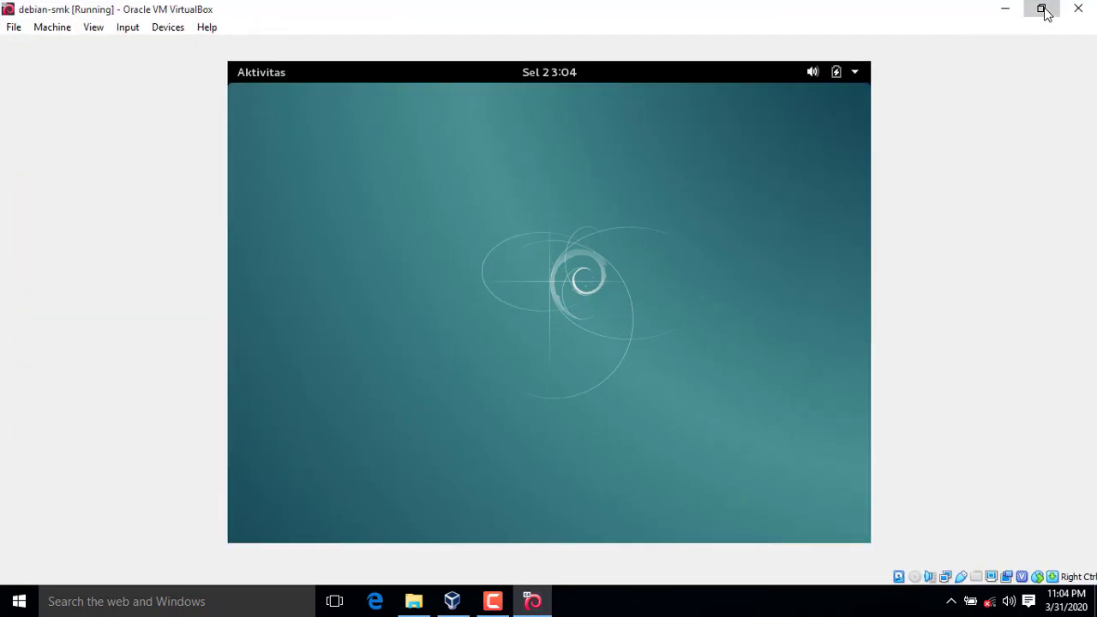
mouse_move(602, 62)
mouse_down()
mouse_move(673, 46)
mouse_move(597, 60)
mouse_move(571, 42)
mouse_move(583, 36)
mouse_move(584, 50)
mouse_up()
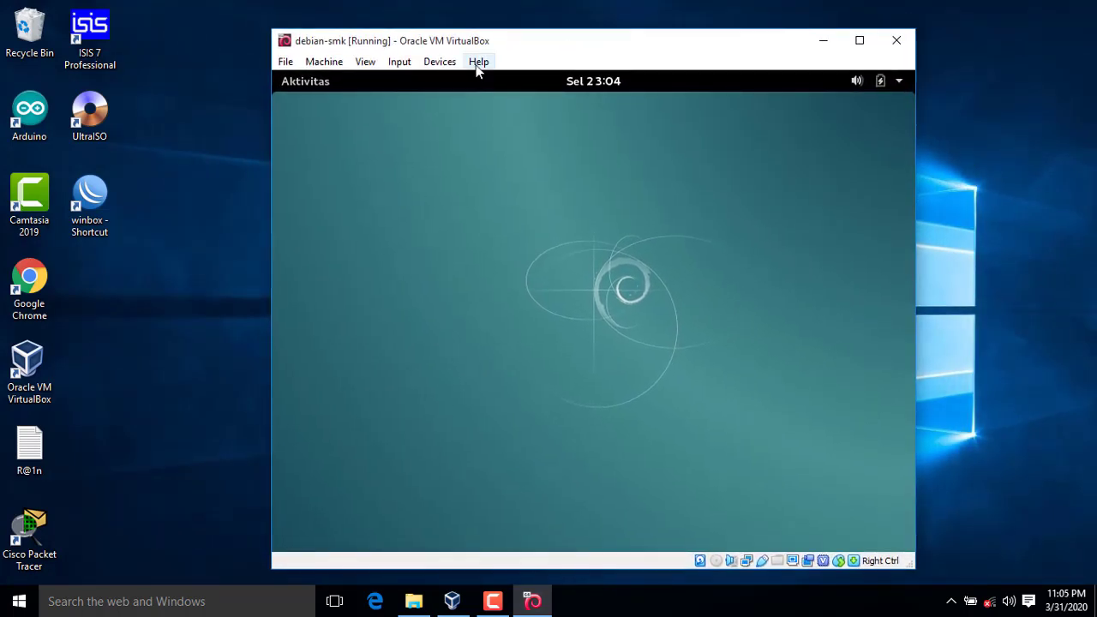